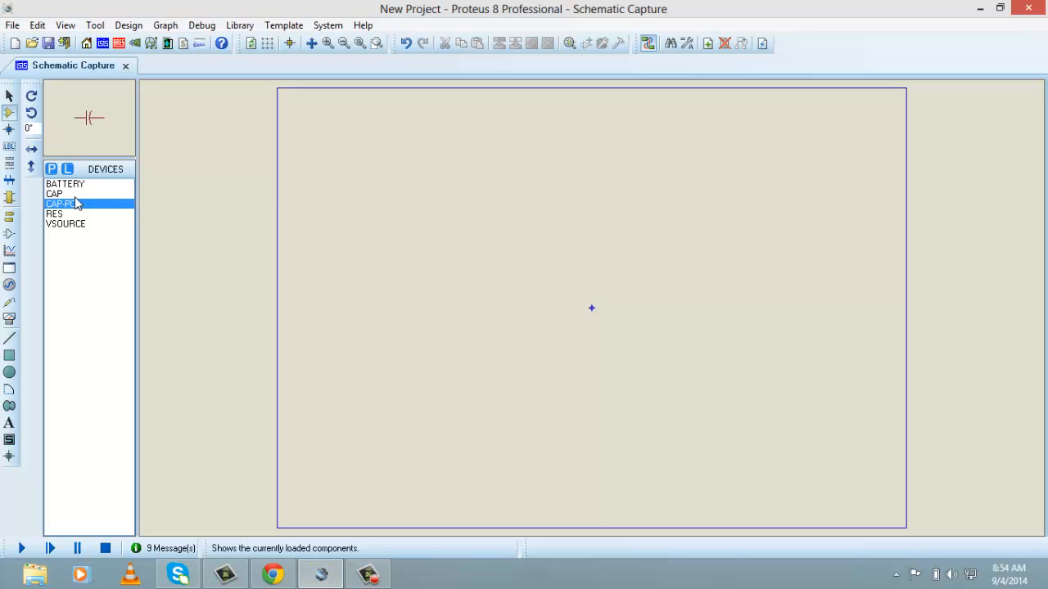
# Search the device library for "npn", filter to generic transistors, and add the generic NPN bipolar transistor to the device list
pyautogui.click(50, 168)
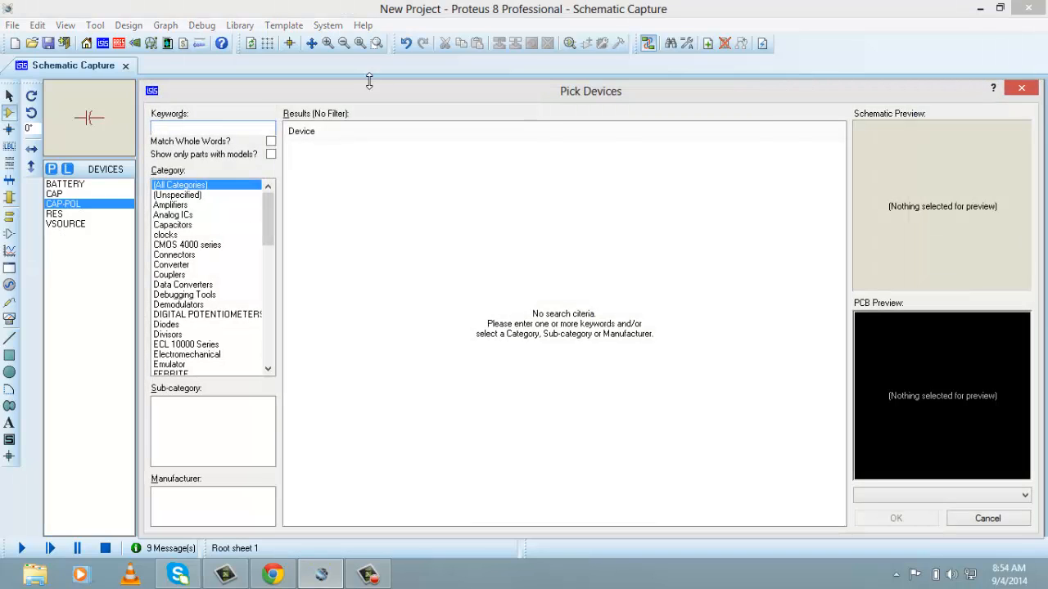
pyautogui.moveTo(374, 86); pyautogui.dragTo(371, 55)
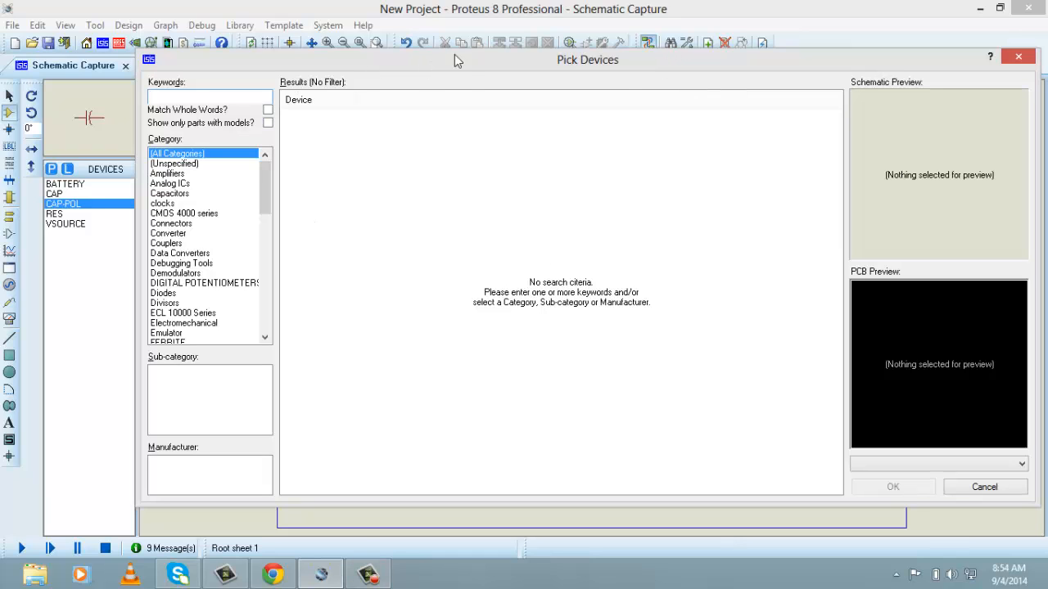
pyautogui.moveTo(477, 59); pyautogui.dragTo(506, 44)
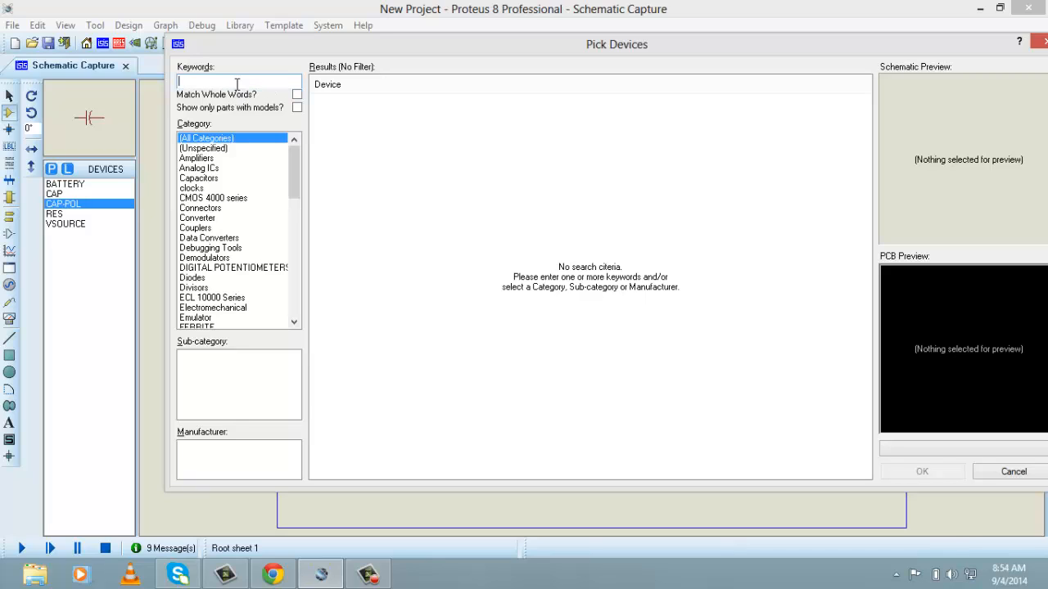
pyautogui.write('npn')
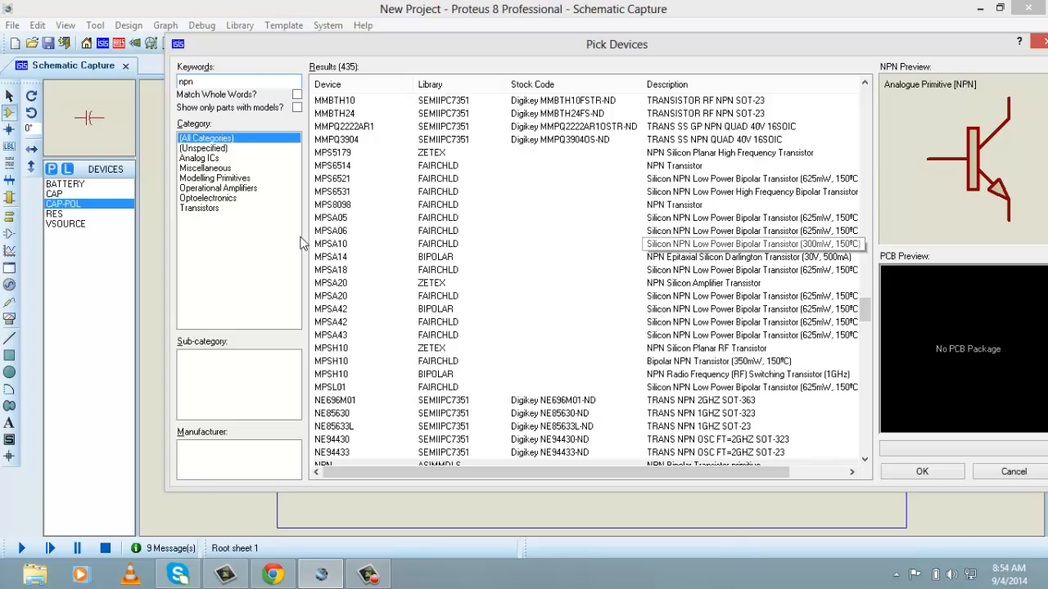
pyautogui.click(201, 209)
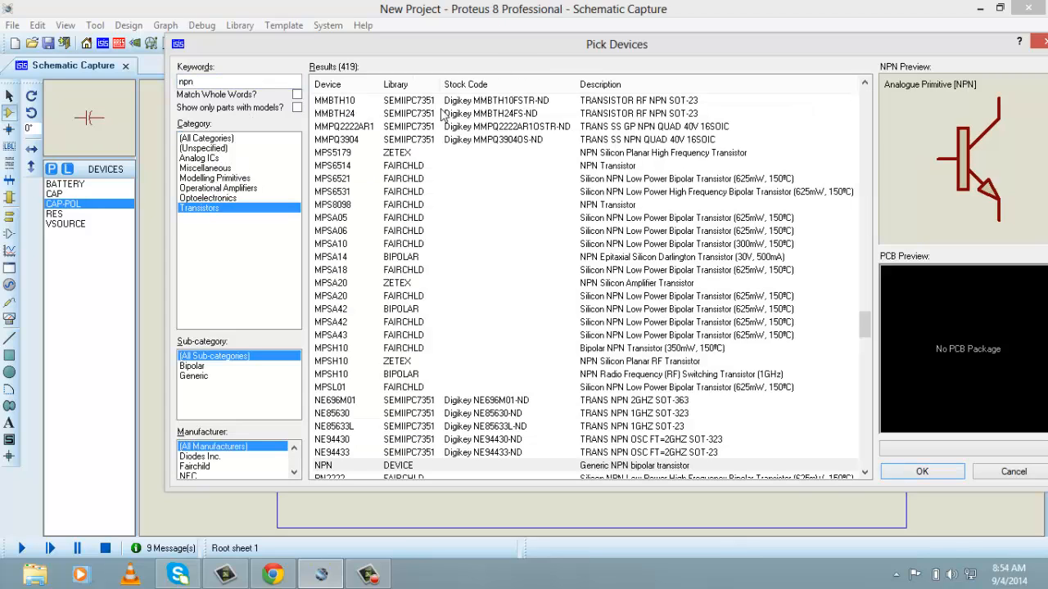
pyautogui.click(430, 219)
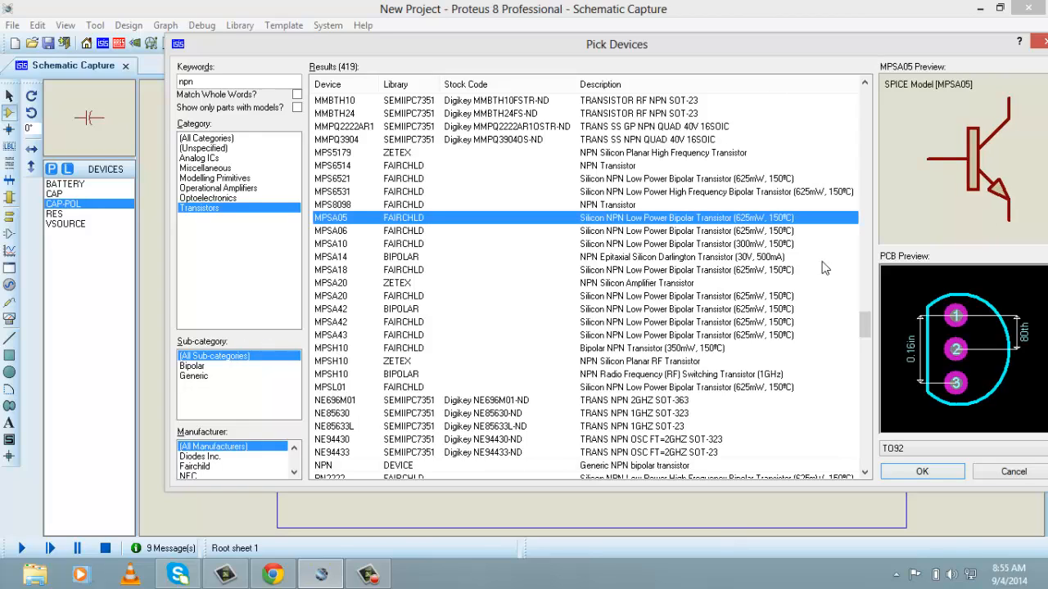
pyautogui.click(191, 377)
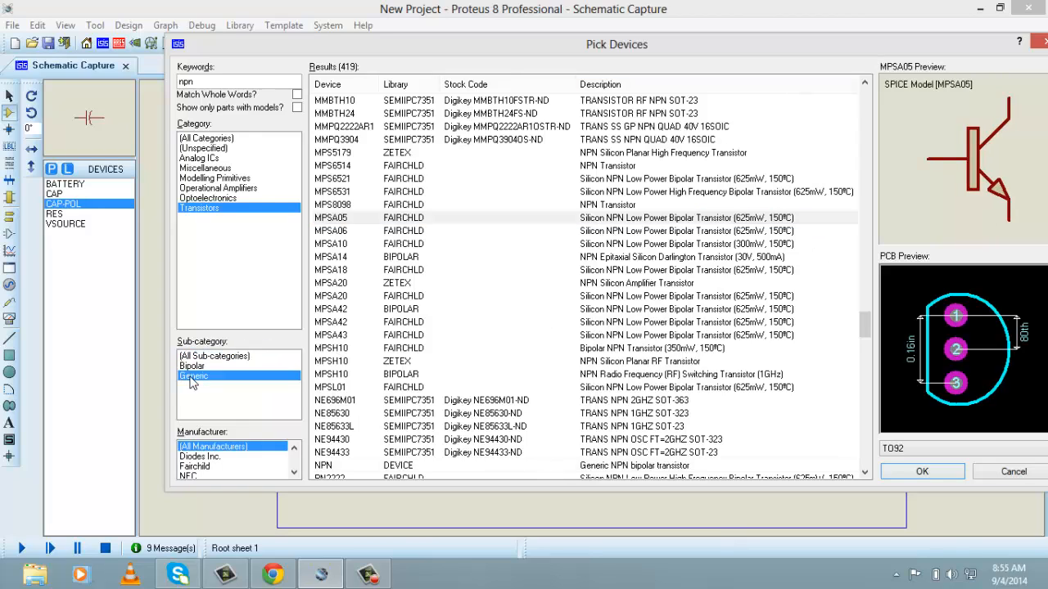
pyautogui.click(375, 103)
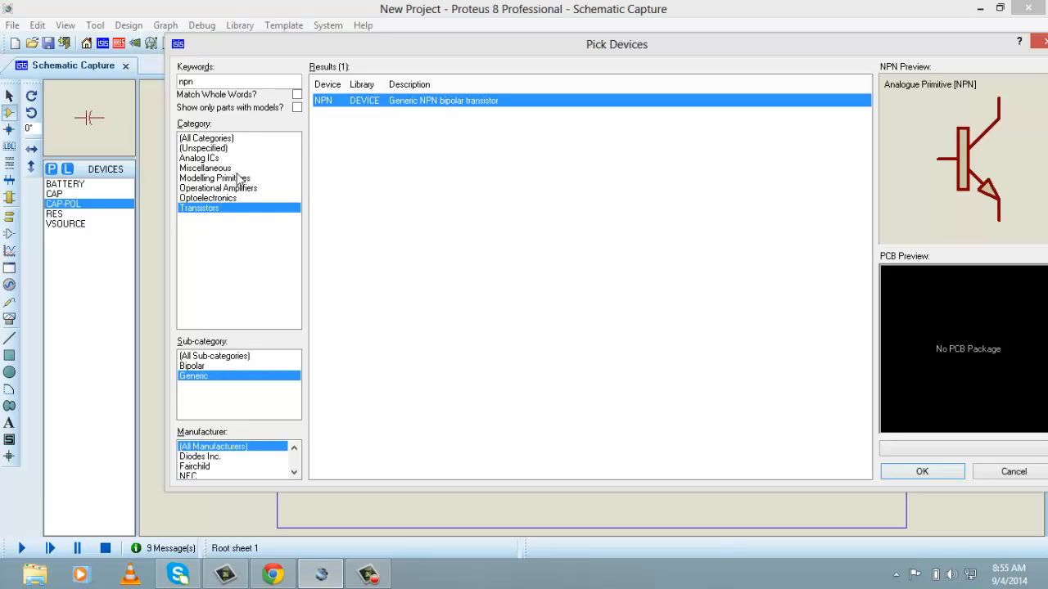
pyautogui.doubleClick(398, 108)
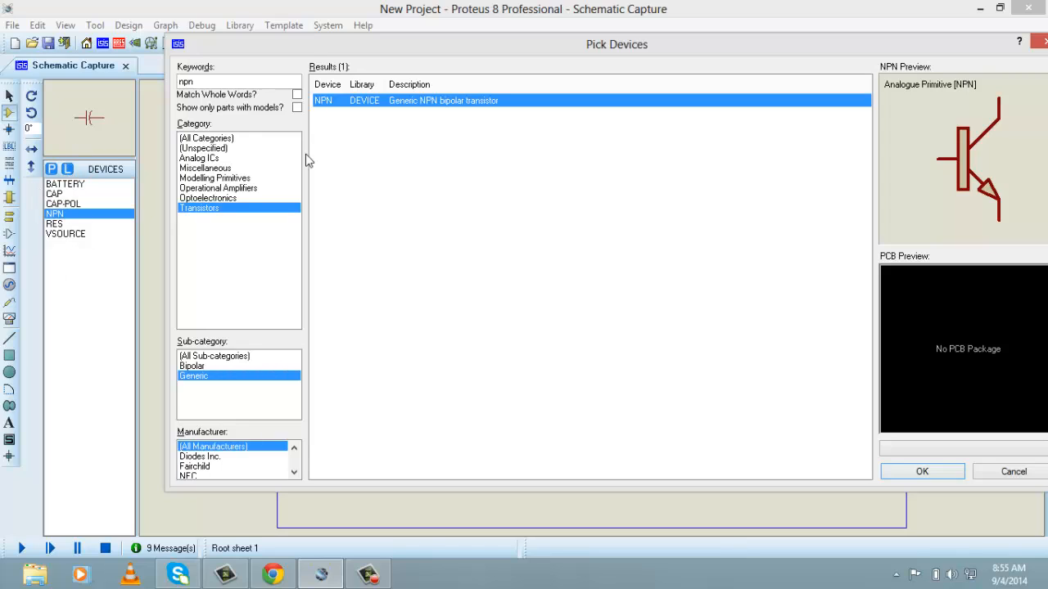
# Search the device library for "logic si" within Simulator Primitives and add the GENERATOR logic bit generator to the device list
pyautogui.click(232, 84)
pyautogui.press('BackSpace')
pyautogui.press('BackSpace')
pyautogui.press('BackSpace')
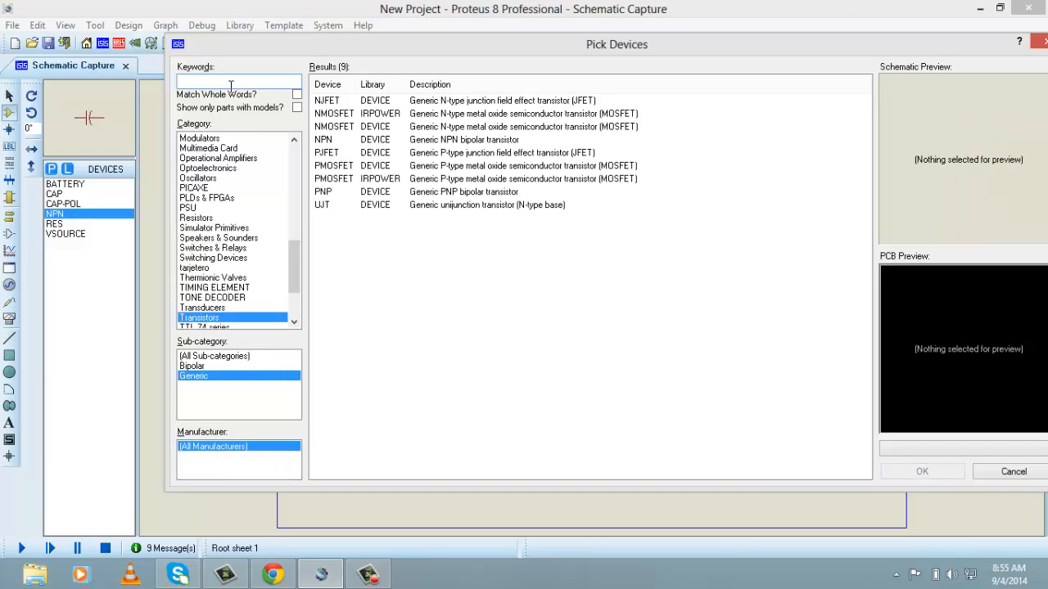
pyautogui.write('logu')
pyautogui.press('BackSpace')
pyautogui.press('BackSpace')
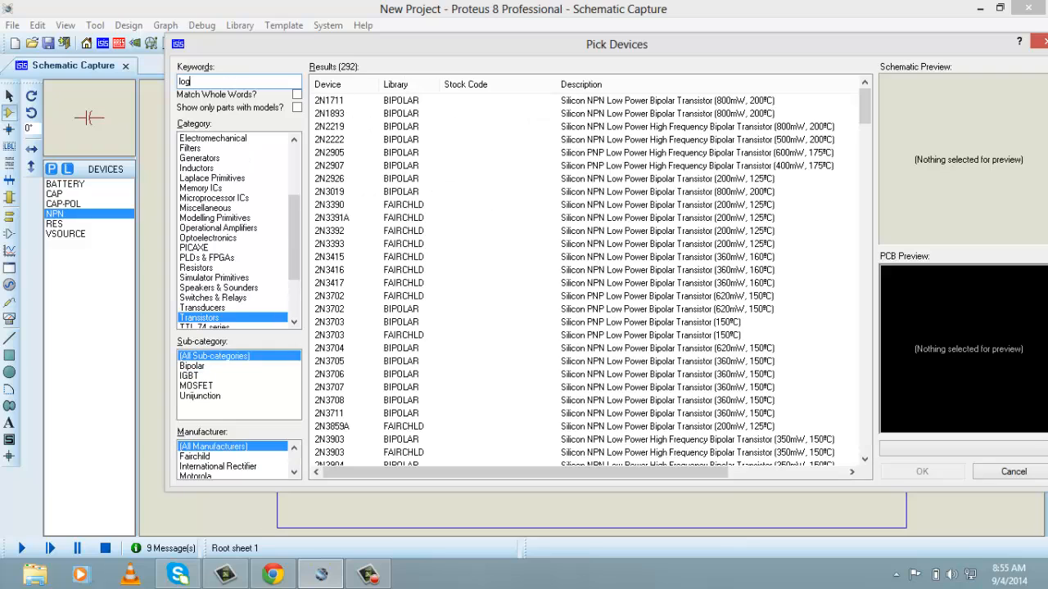
pyautogui.write('gic si')
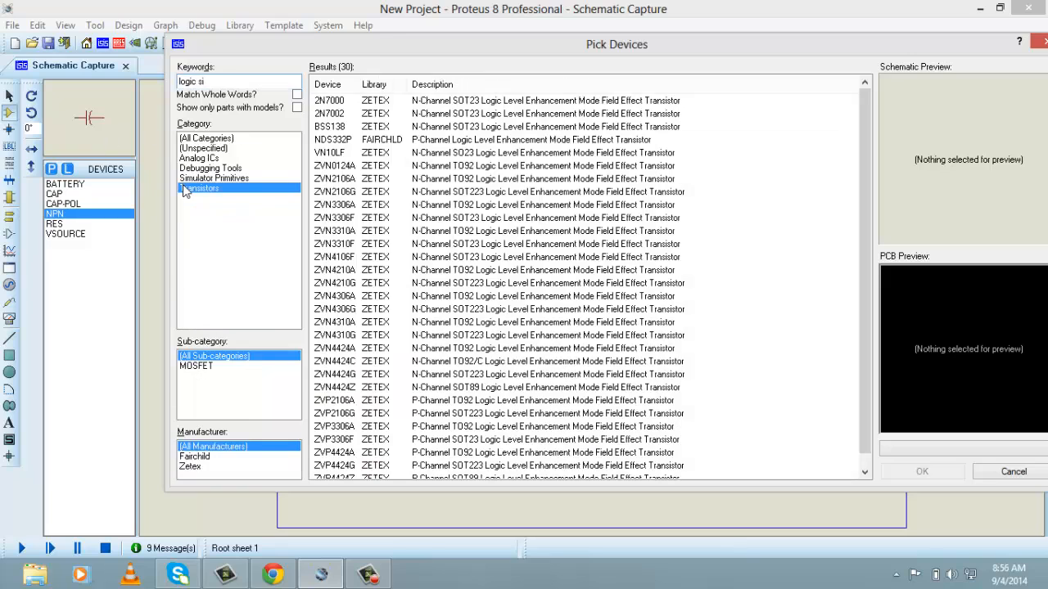
pyautogui.click(226, 177)
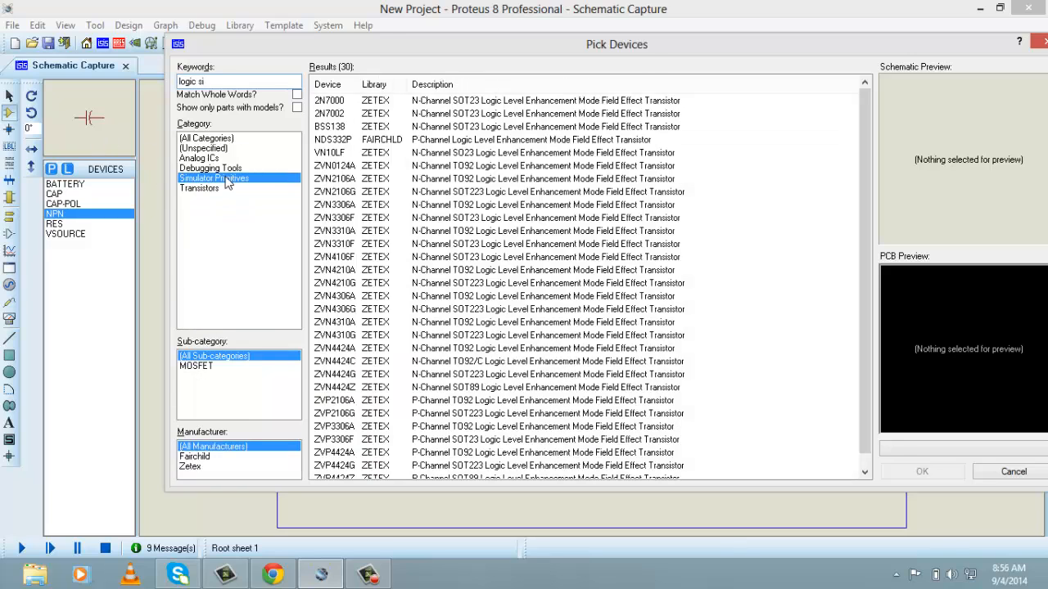
pyautogui.click(424, 102)
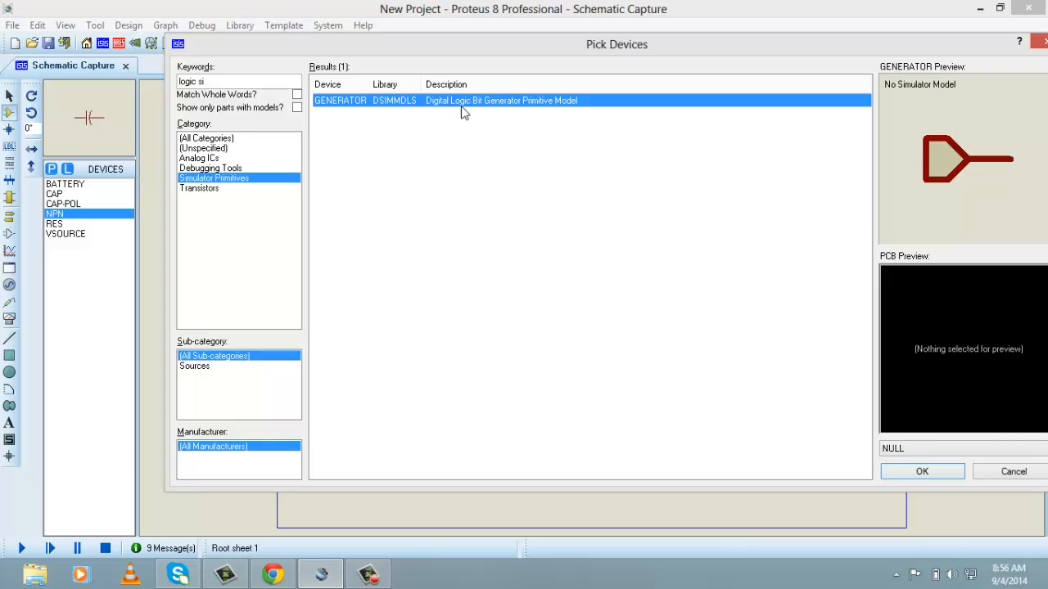
pyautogui.doubleClick(502, 101)
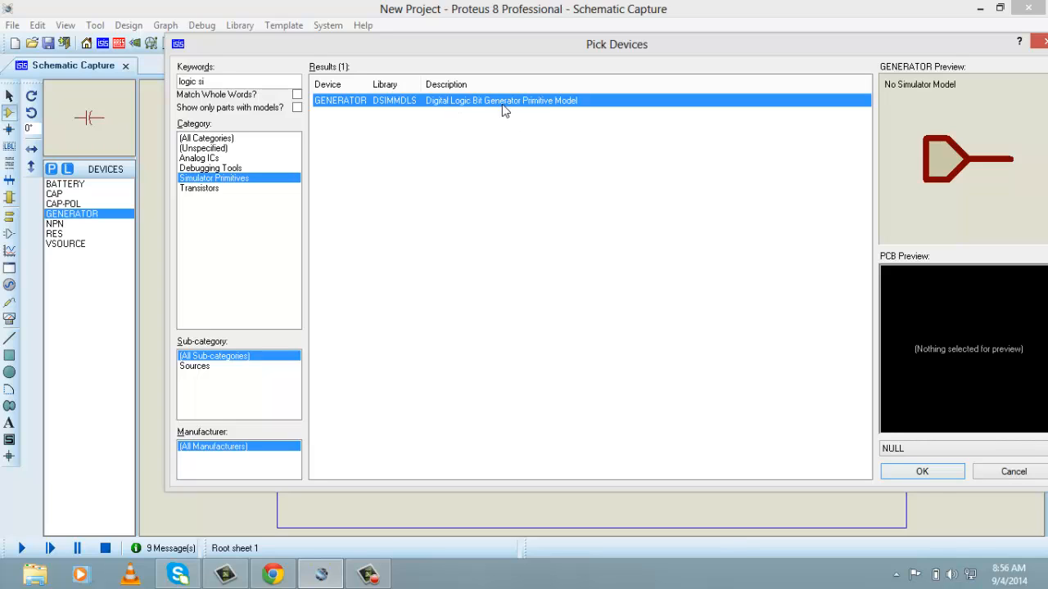
pyautogui.click(922, 471)
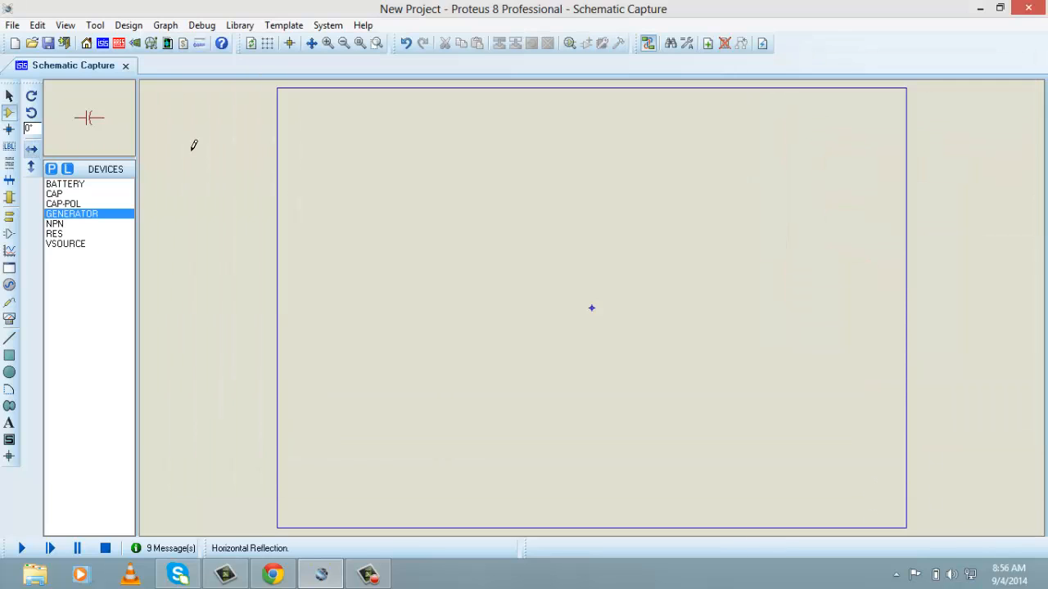
# Place an NPN transistor near the middle of the schematic sheet
pyautogui.click(93, 122)
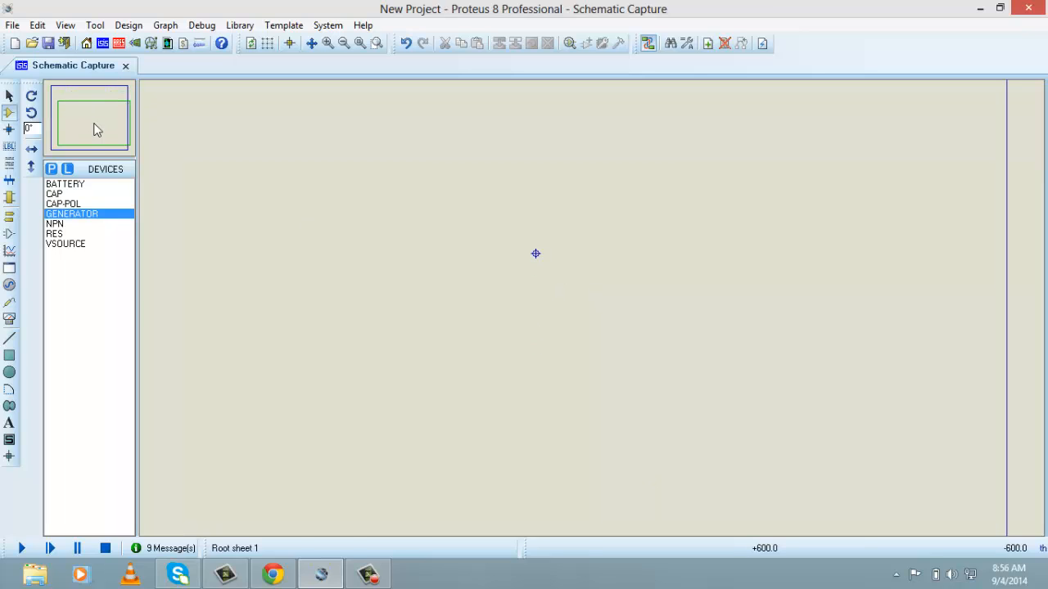
pyautogui.click(59, 224)
pyautogui.click(535, 254)
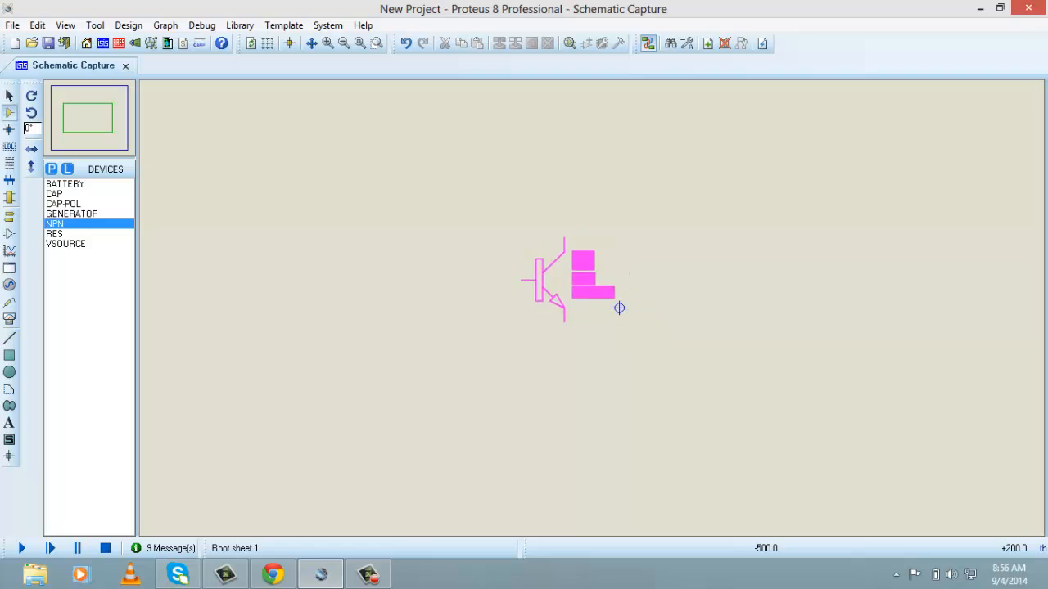
pyautogui.click(501, 236)
pyautogui.scroll(-1, 460, 249)
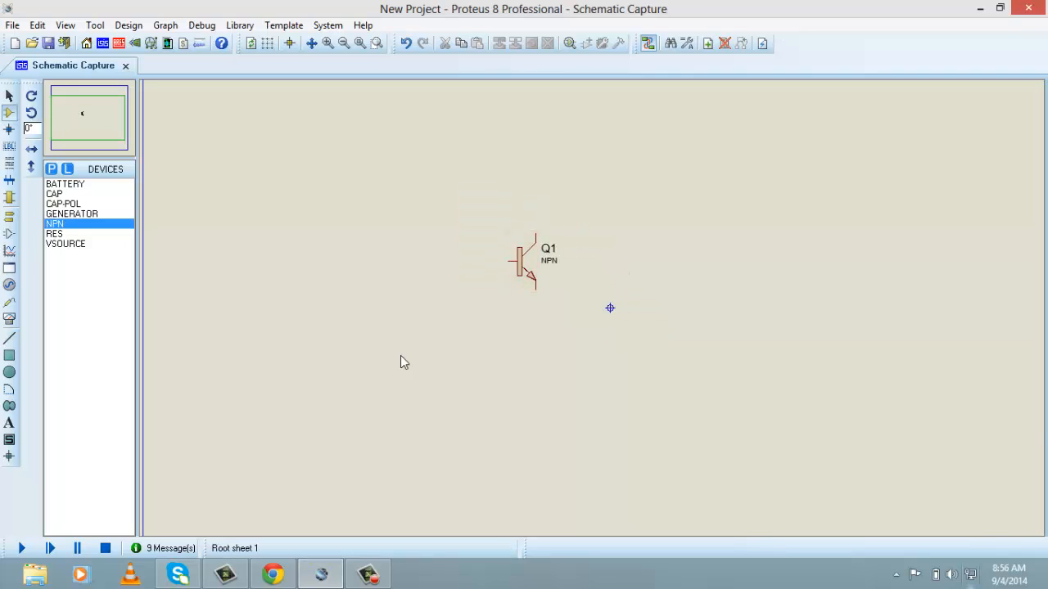
# Place a horizontal RES resistor beside the transistor's base and wire it to the base pin
pyautogui.click(65, 233)
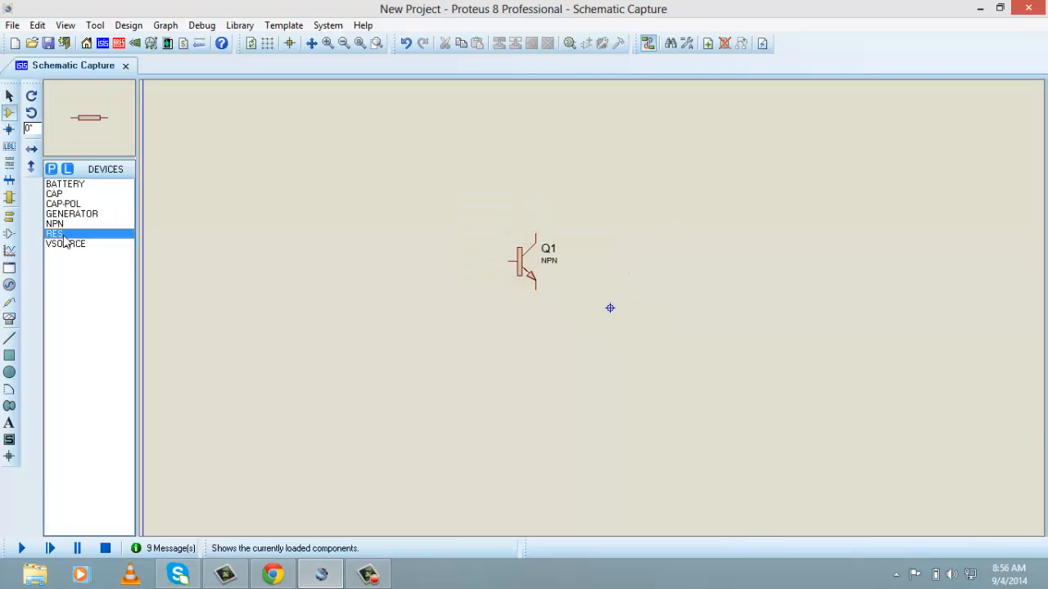
pyautogui.click(456, 249)
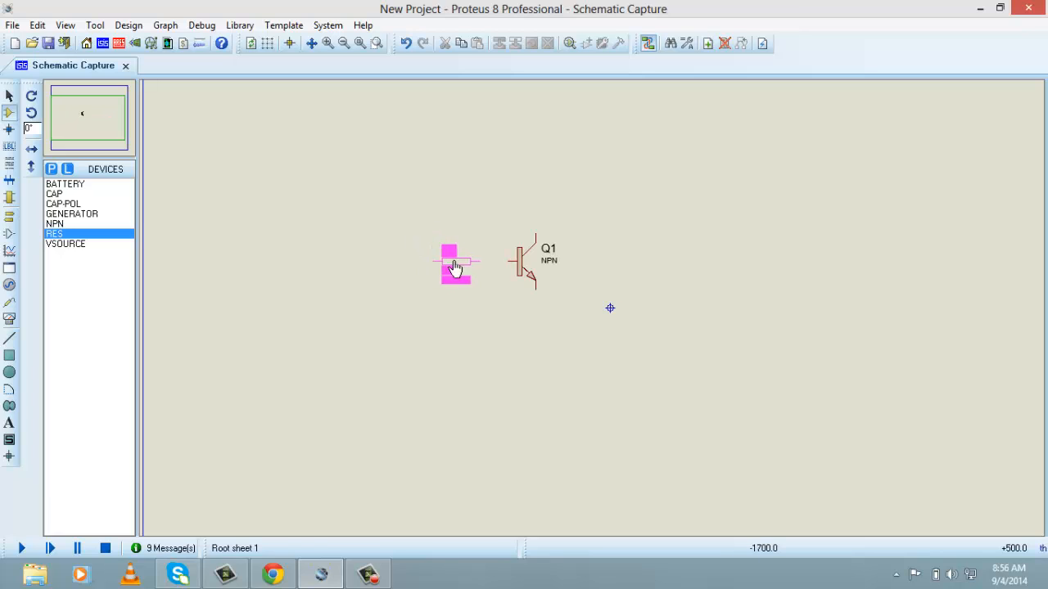
pyautogui.click(457, 262)
pyautogui.click(480, 260)
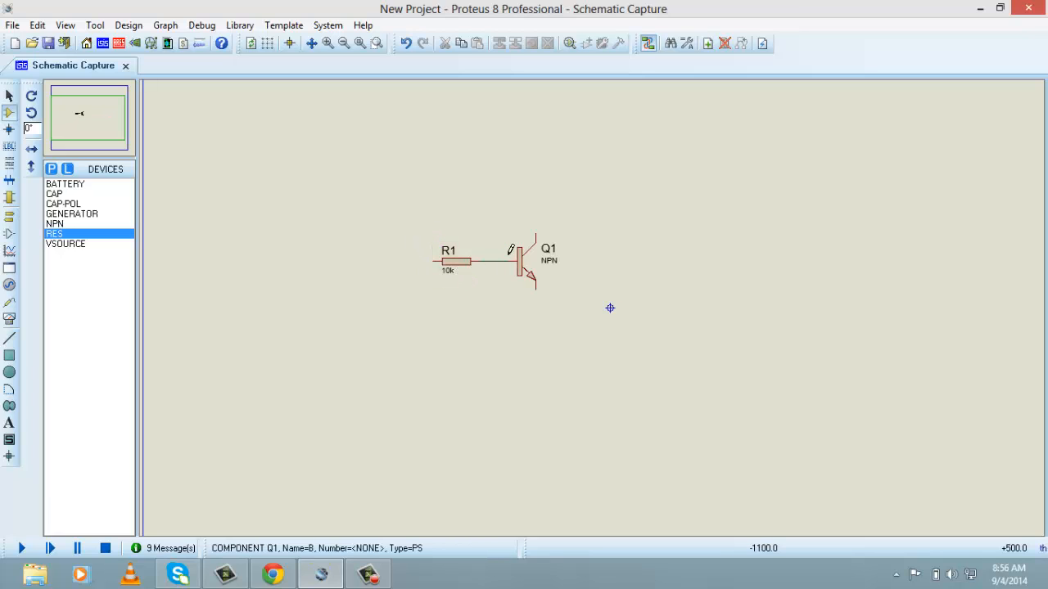
pyautogui.click(509, 261)
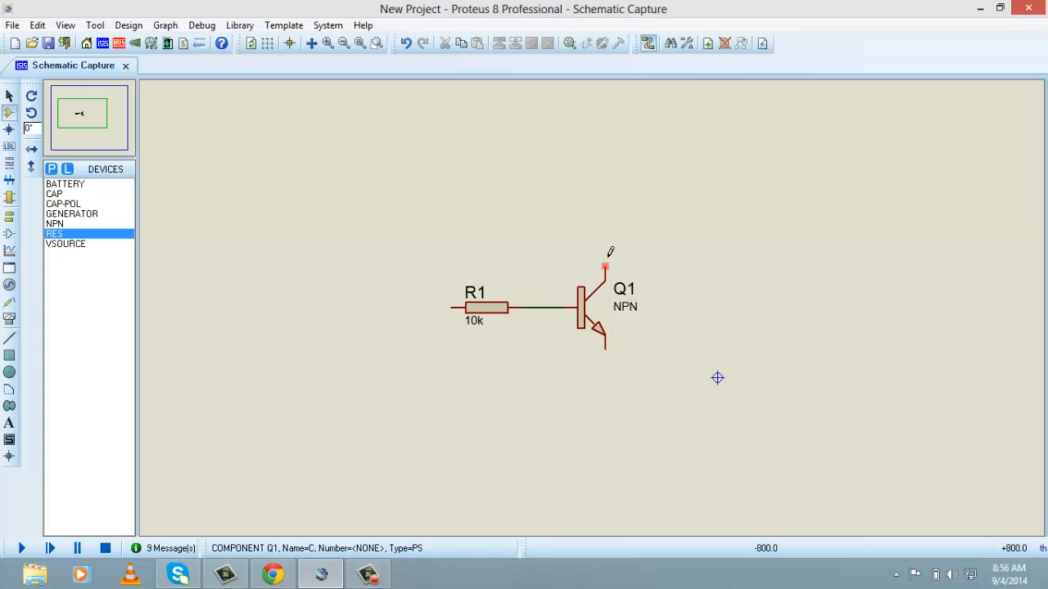
pyautogui.scroll(1, 610, 252)
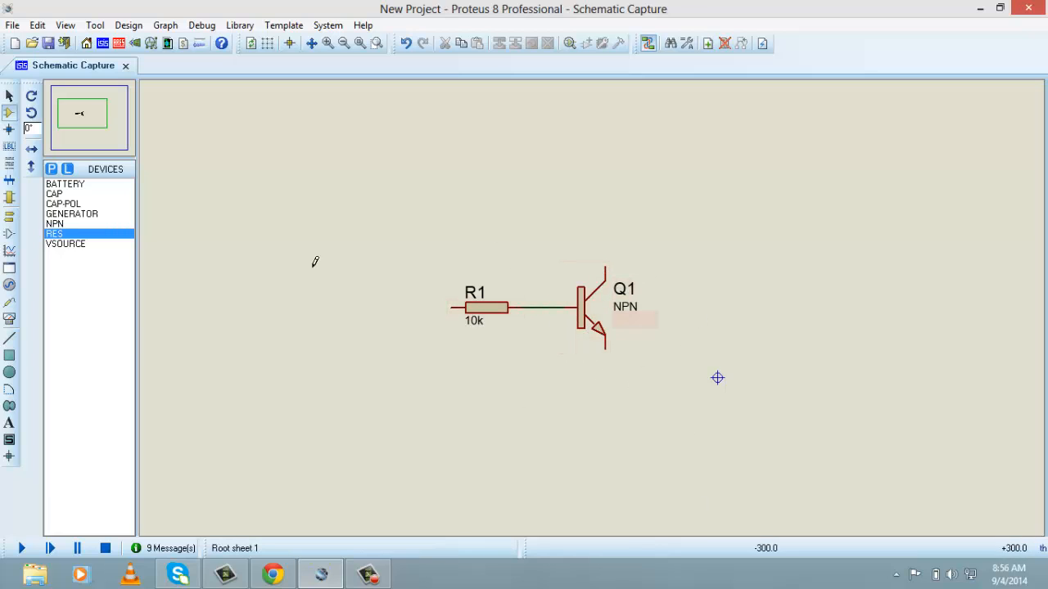
# Place a GROUND terminal below the transistor and wire it to the emitter
pyautogui.click(12, 217)
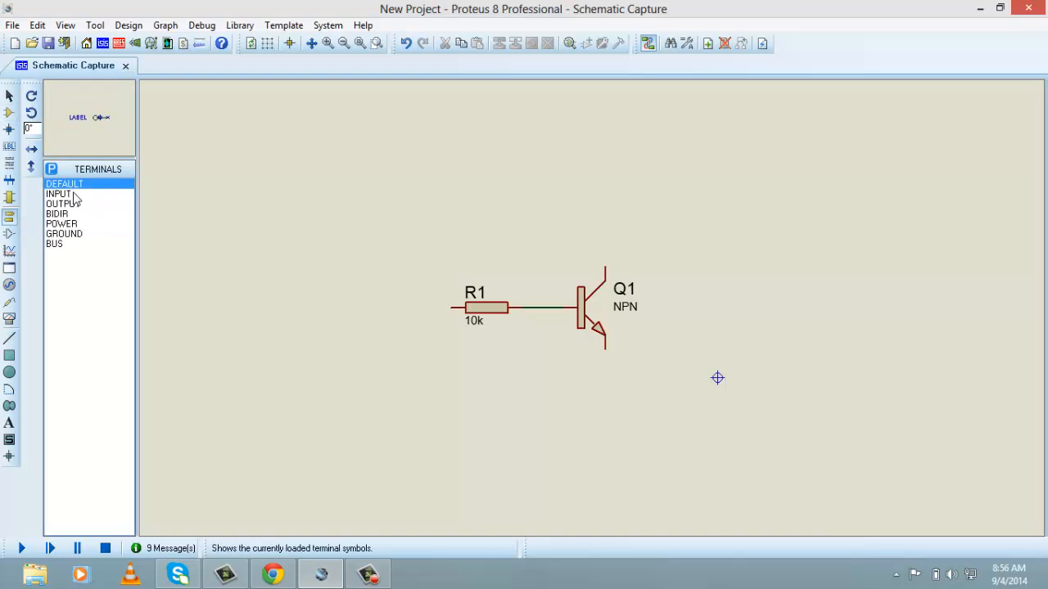
pyautogui.click(76, 244)
pyautogui.click(82, 234)
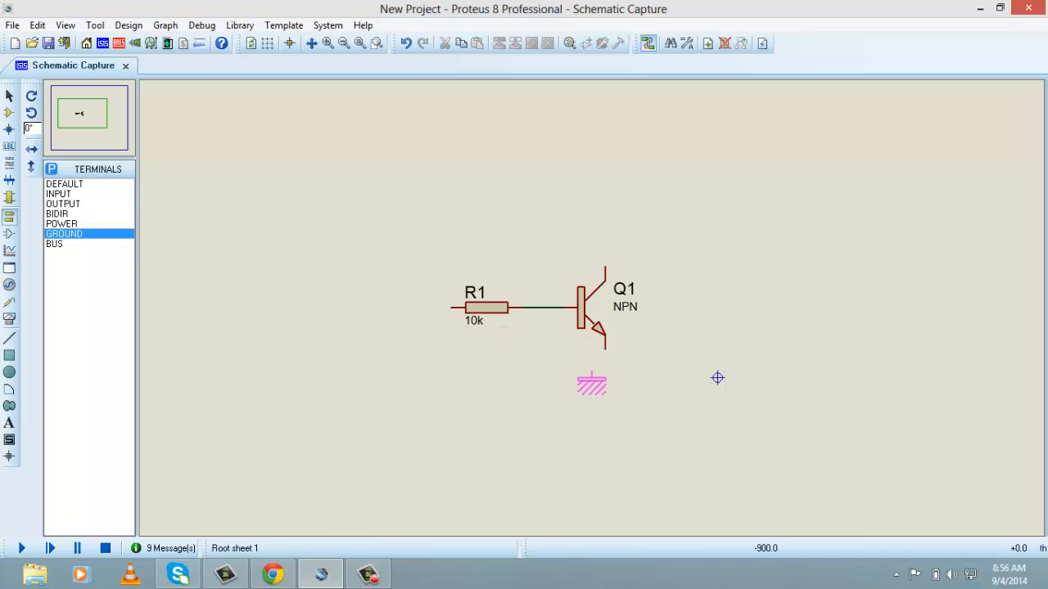
pyautogui.click(606, 399)
pyautogui.click(606, 399)
pyautogui.click(605, 348)
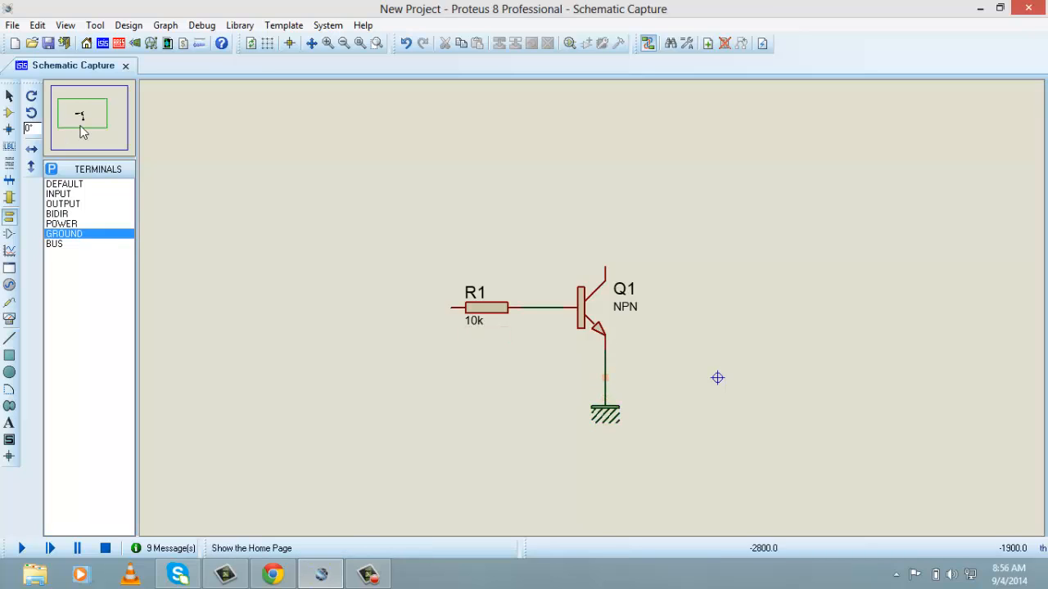
# Place a RES resistor rotated 90° above the transistor and wire its lower end to the collector
pyautogui.click(9, 112)
pyautogui.click(75, 224)
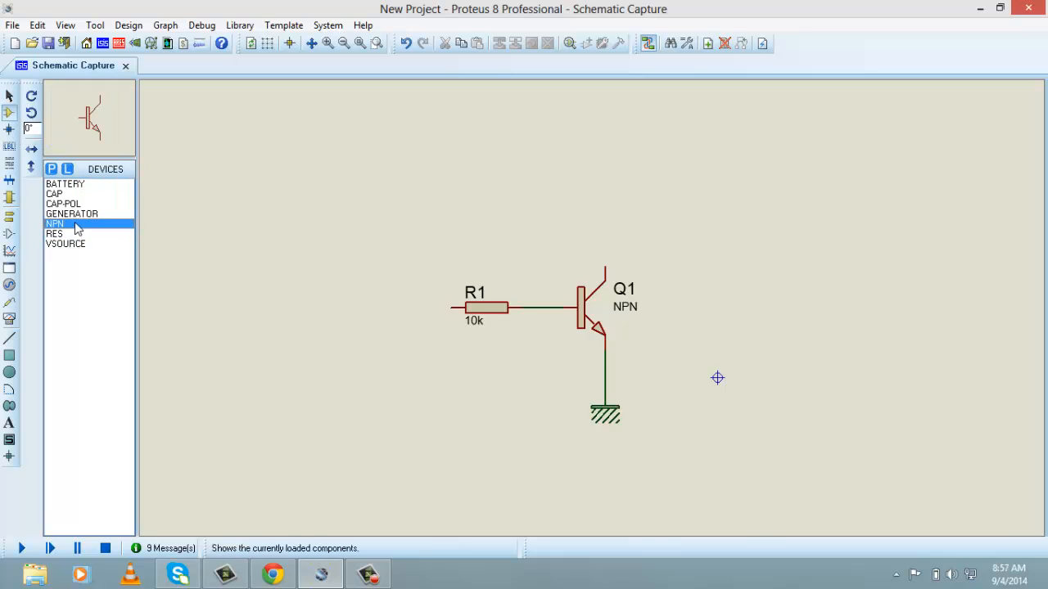
pyautogui.click(68, 234)
pyautogui.click(31, 112)
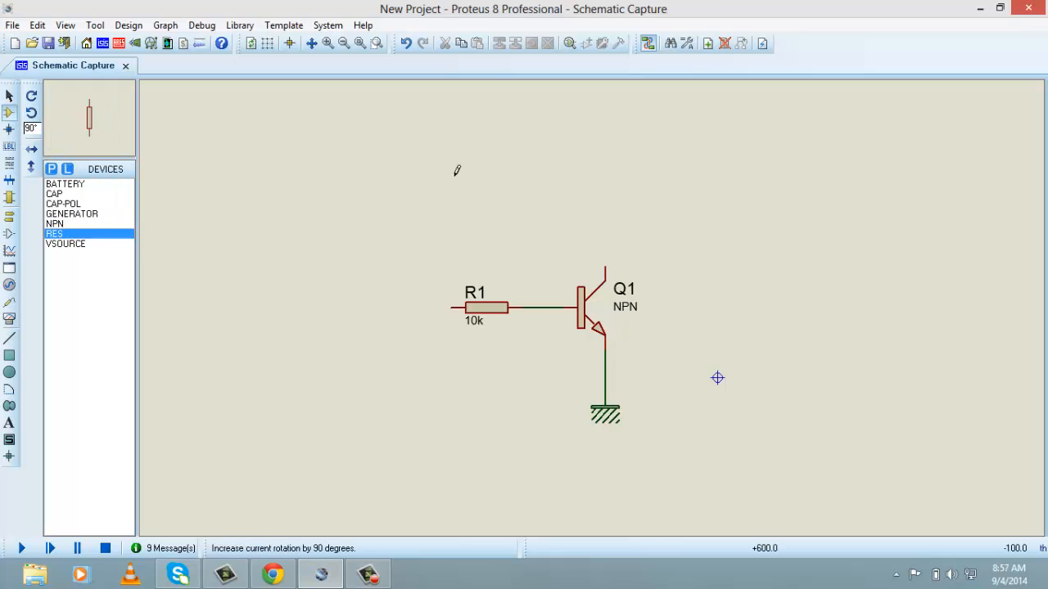
pyautogui.click(604, 174)
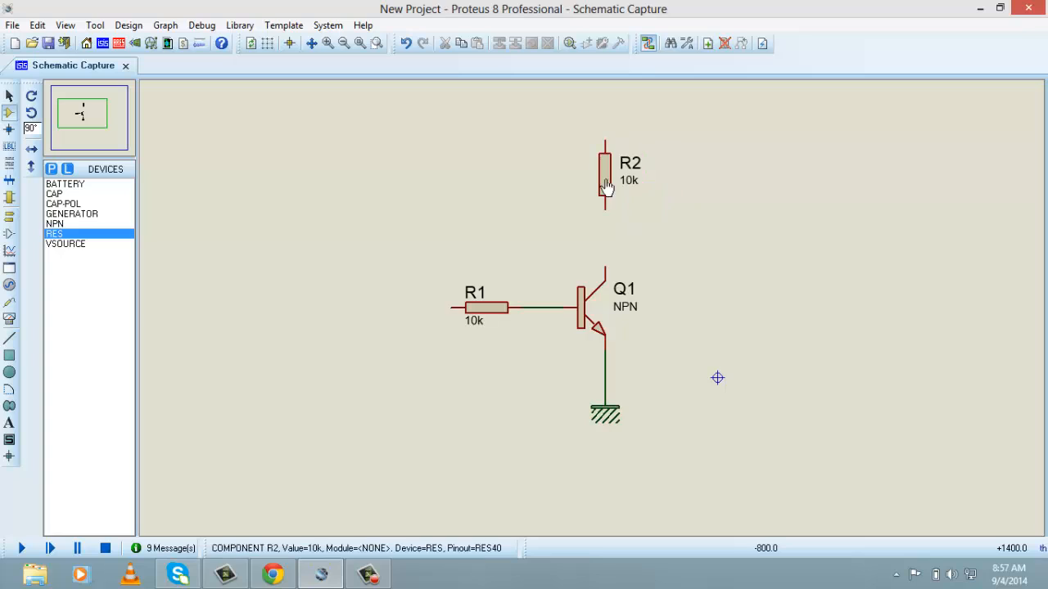
pyautogui.click(607, 208)
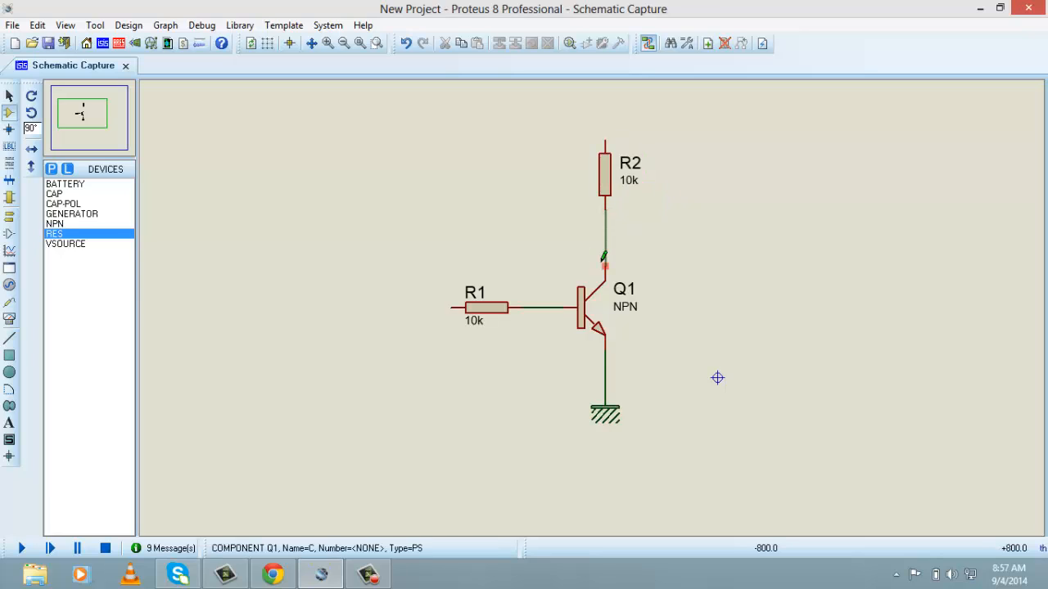
pyautogui.click(605, 267)
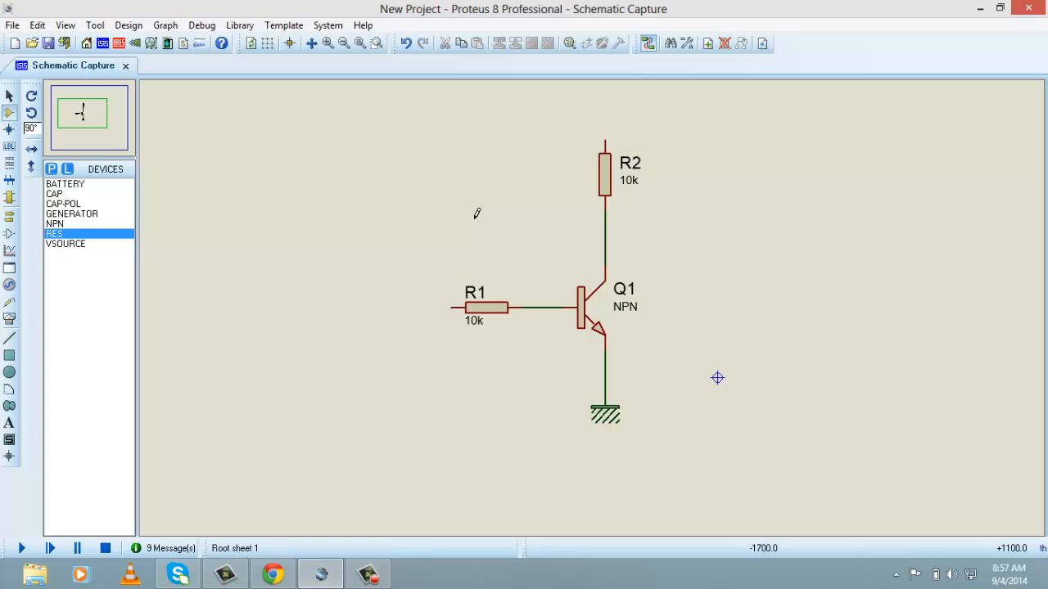
pyautogui.click(606, 219)
# Find the LED-GREEN model in the Optoelectronics category using the keyword "led" and add it to the device list
pyautogui.click(53, 170)
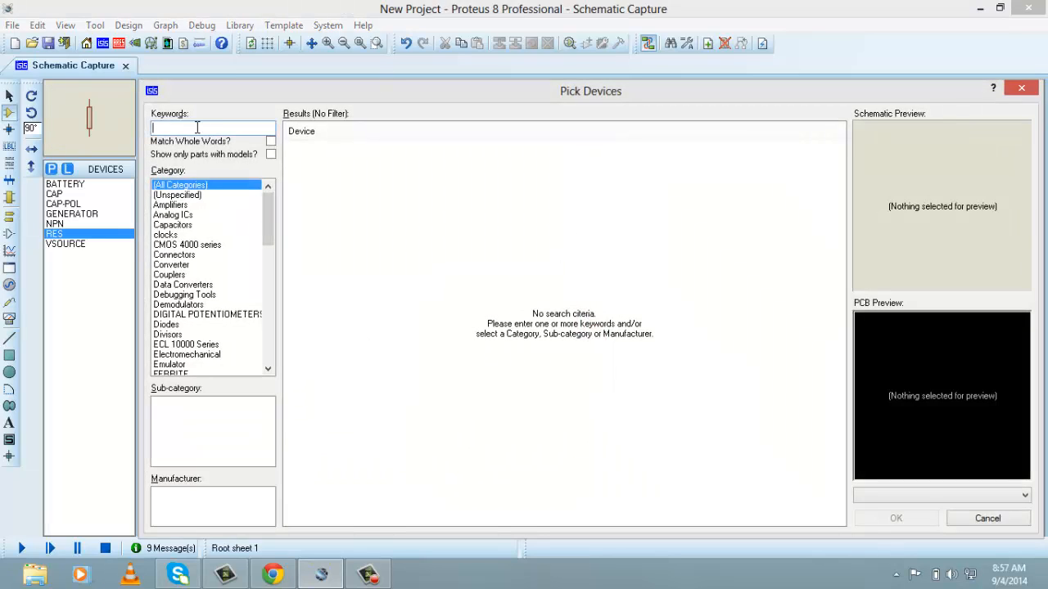
pyautogui.write('led')
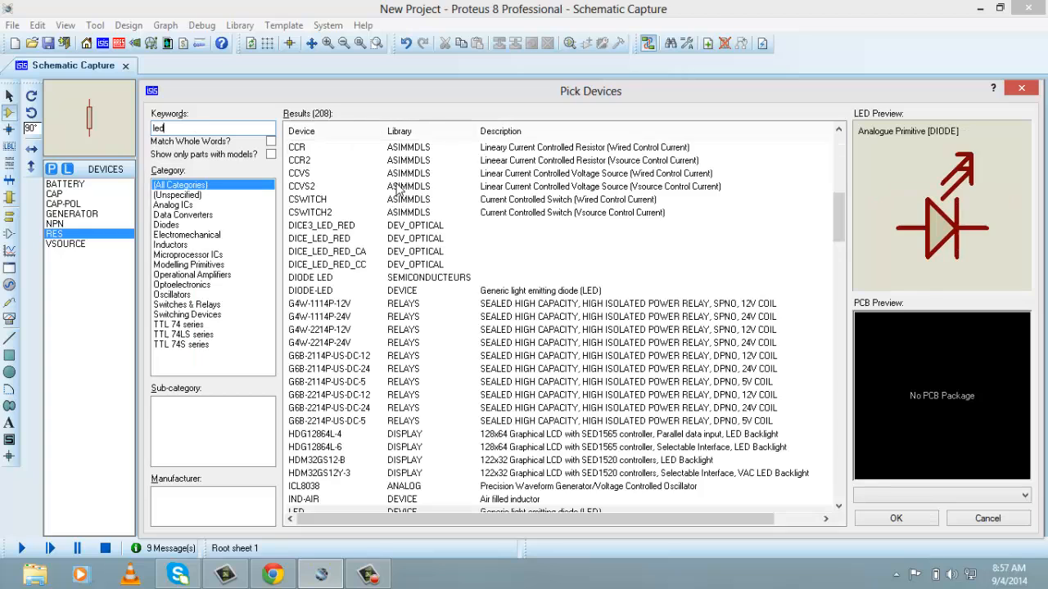
pyautogui.click(193, 285)
pyautogui.click(434, 254)
pyautogui.click(465, 319)
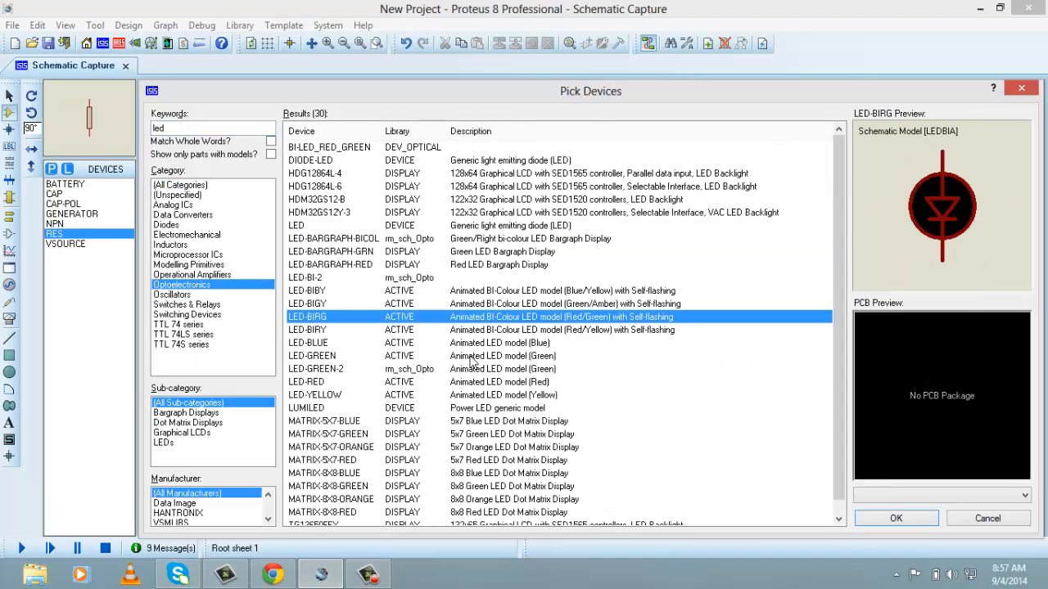
pyautogui.click(469, 357)
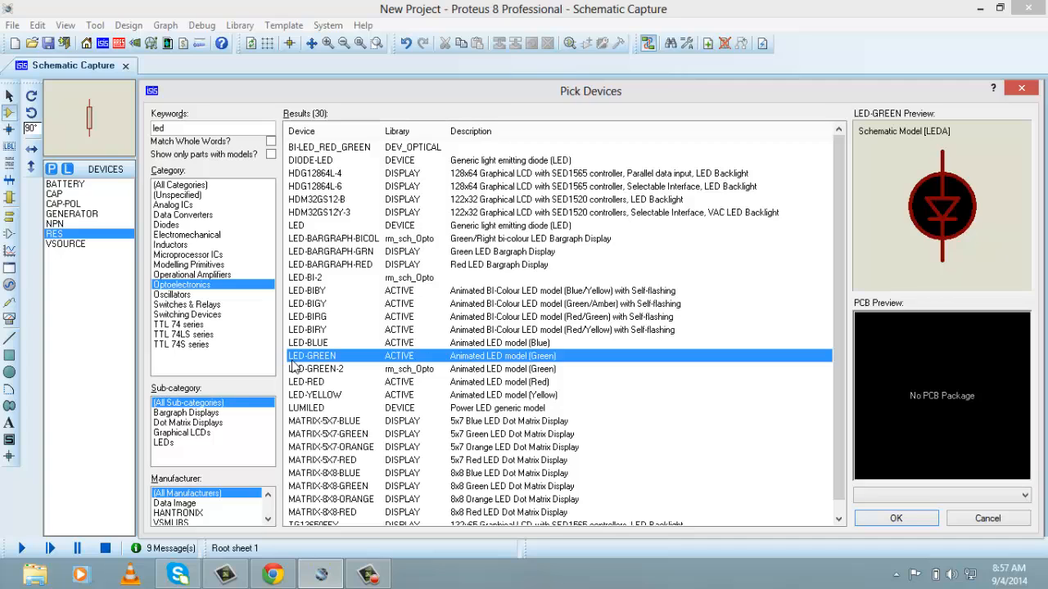
pyautogui.moveTo(294, 365)
pyautogui.doubleClick(512, 359)
pyautogui.click(896, 518)
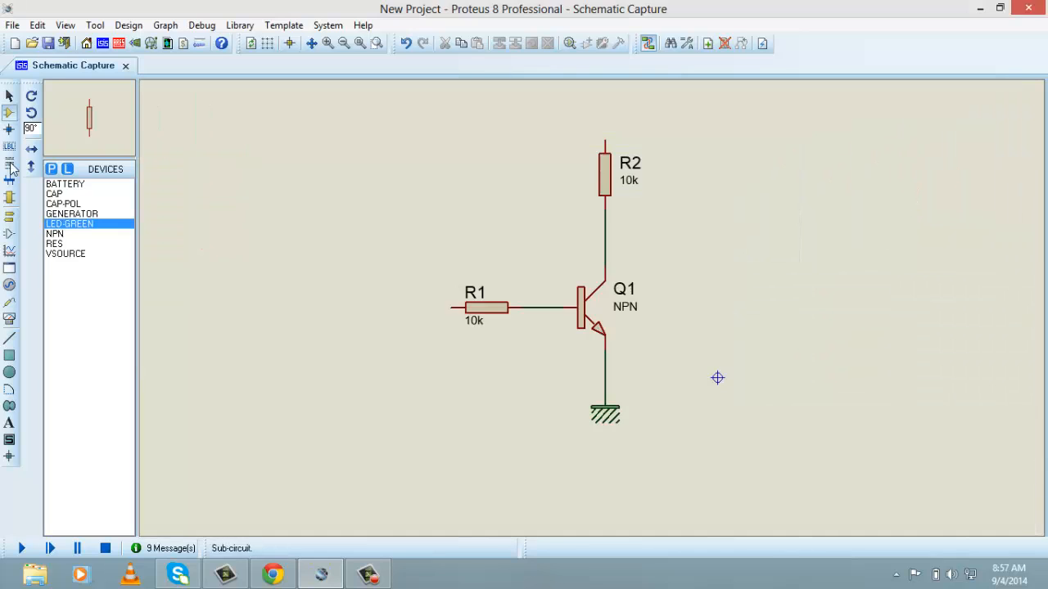
# Place an LED-GREEN to the right of the transistor and wire its upper pin to the collector line below R2
pyautogui.click(78, 226)
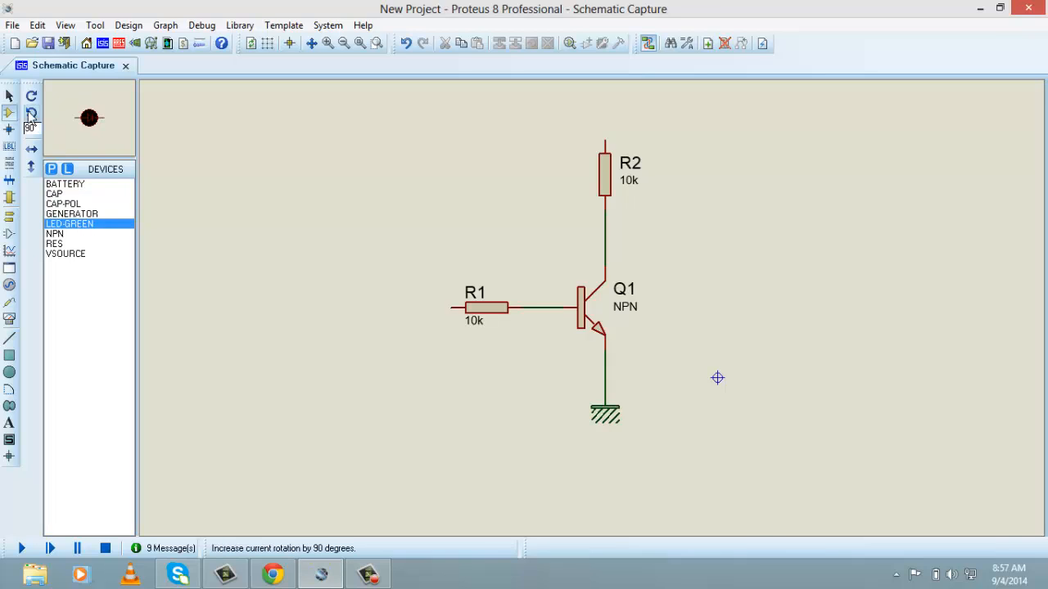
pyautogui.click(733, 211)
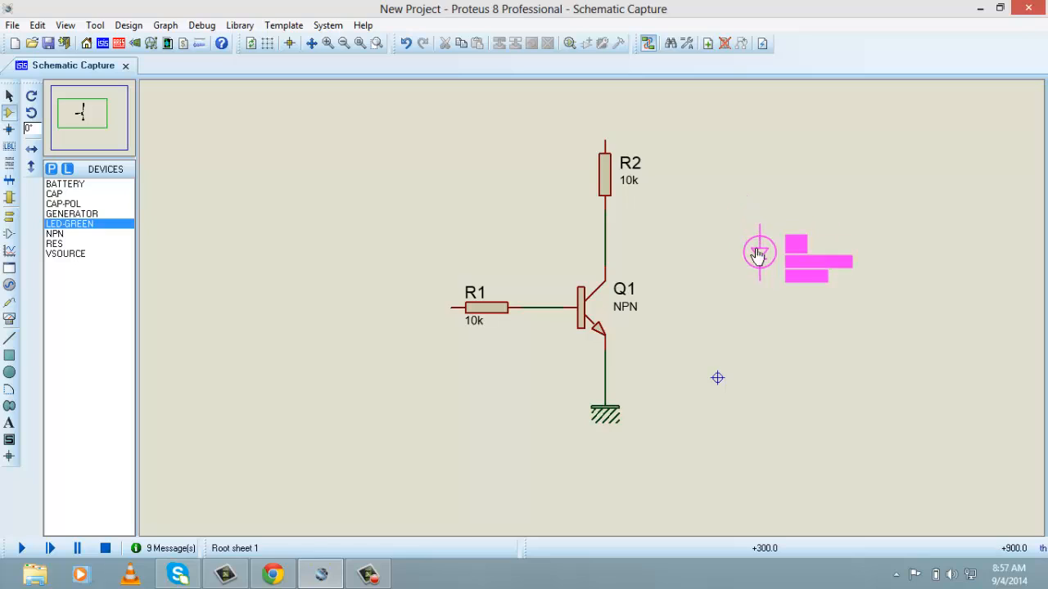
pyautogui.click(758, 256)
pyautogui.click(757, 221)
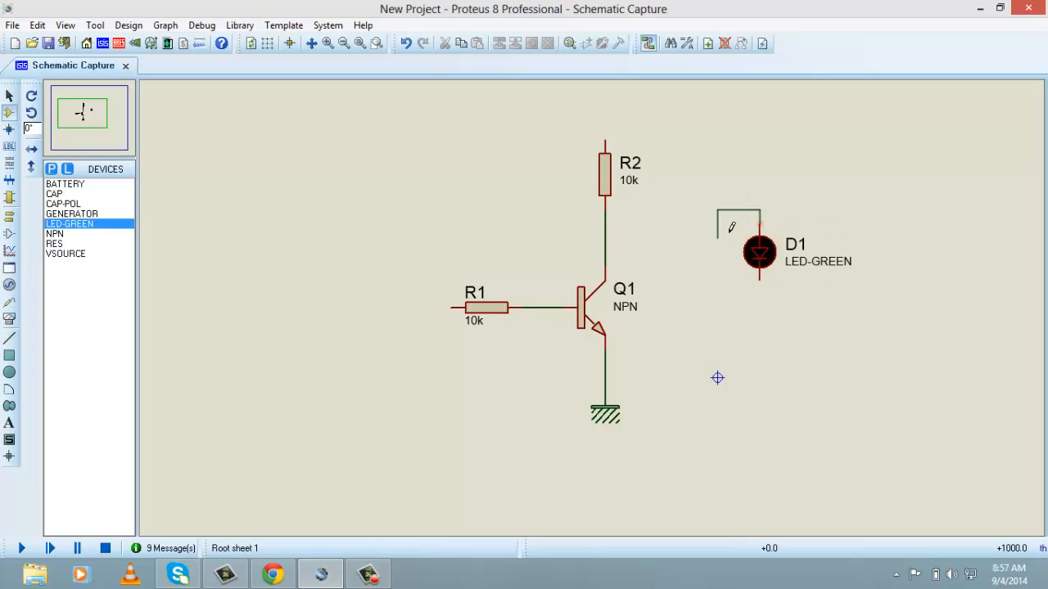
pyautogui.click(605, 238)
# Move the green LED further down and right, and straighten its wire into a horizontal run from the collector junction
pyautogui.click(740, 243)
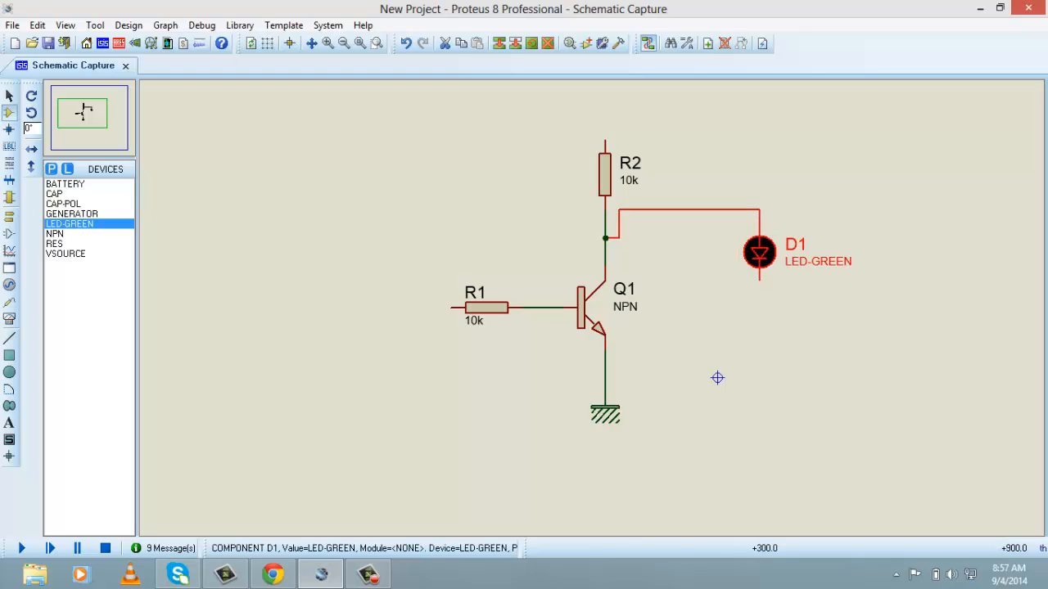
pyautogui.moveTo(739, 243); pyautogui.dragTo(781, 284)
pyautogui.moveTo(701, 210); pyautogui.dragTo(701, 237)
pyautogui.click(776, 326)
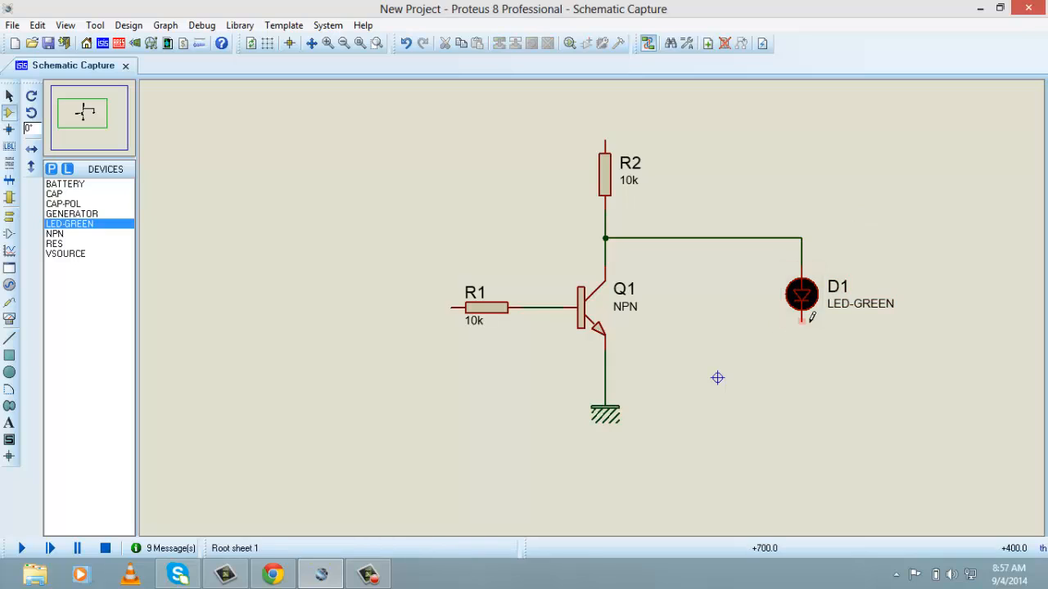
# Place a GROUND terminal directly below the green LED and wire it to the LED's lower pin
pyautogui.click(10, 217)
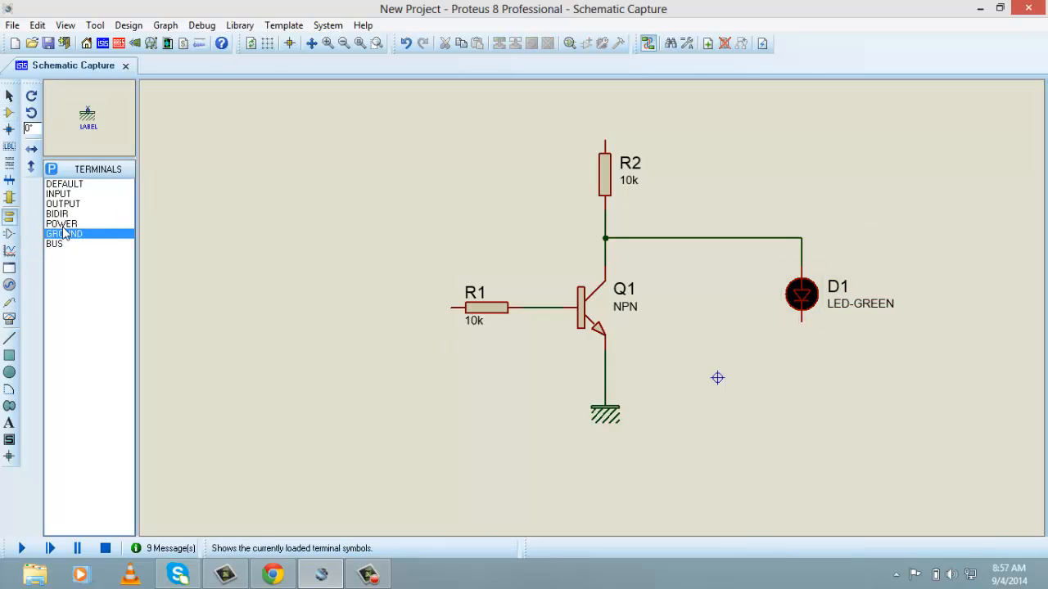
pyautogui.click(69, 224)
pyautogui.click(72, 234)
pyautogui.click(862, 416)
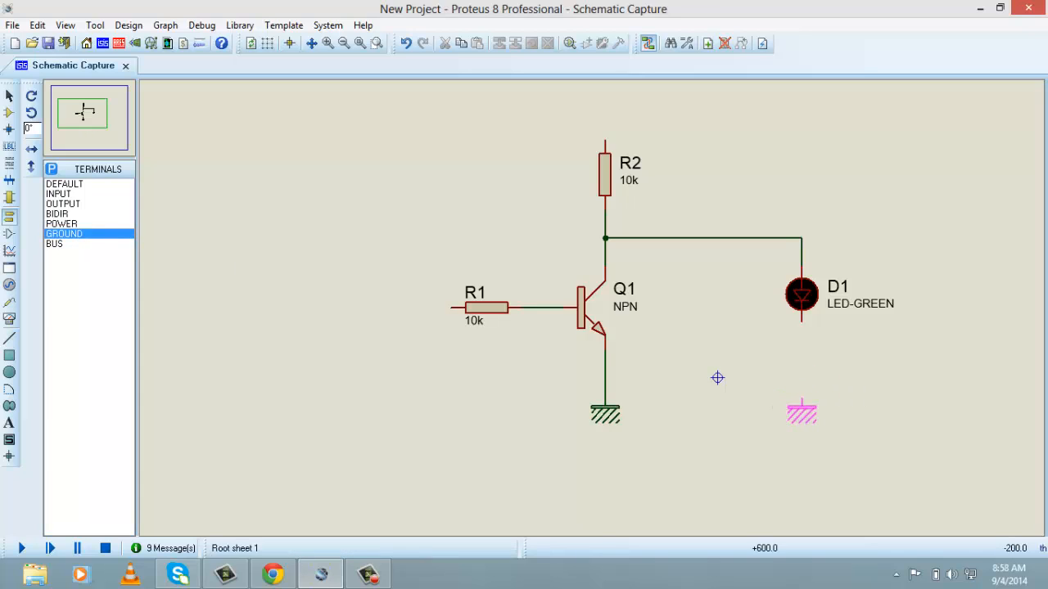
pyautogui.click(802, 401)
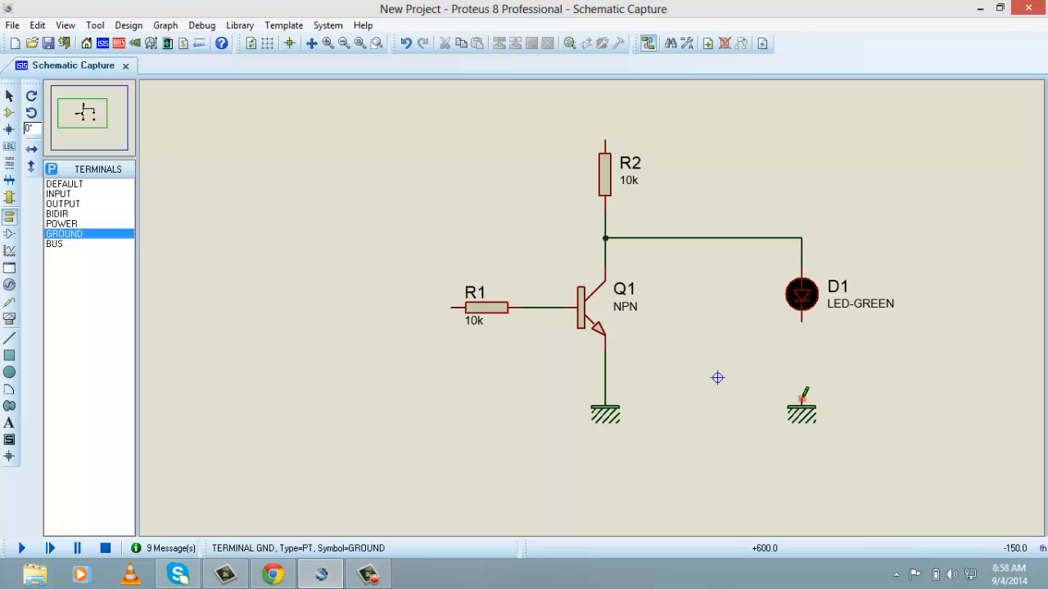
pyautogui.click(801, 401)
pyautogui.click(802, 321)
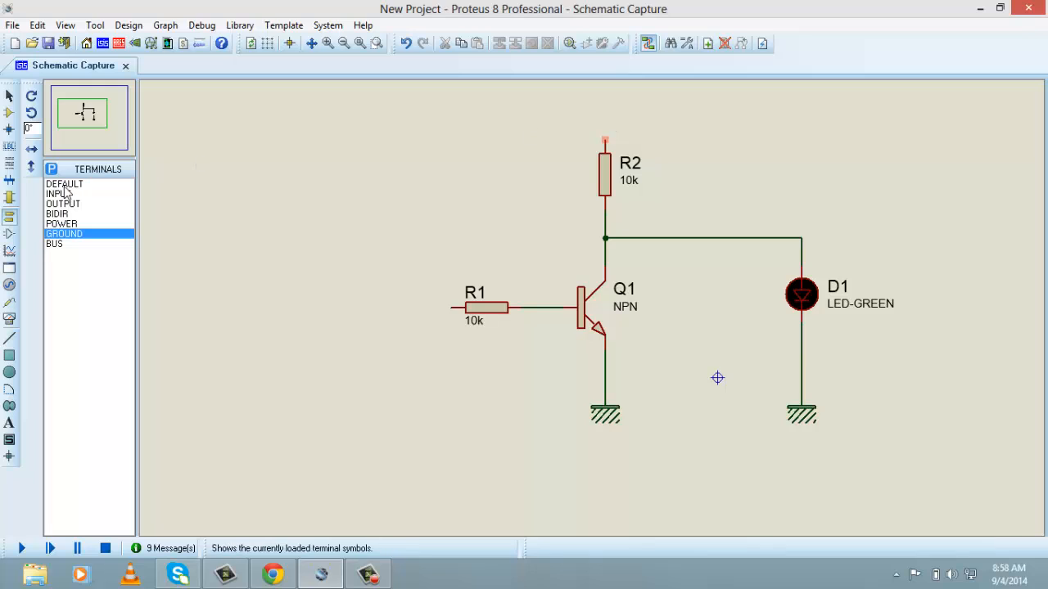
# Place a POWER terminal above R2 and connect it to the resistor's upper pin
pyautogui.click(8, 217)
pyautogui.click(62, 224)
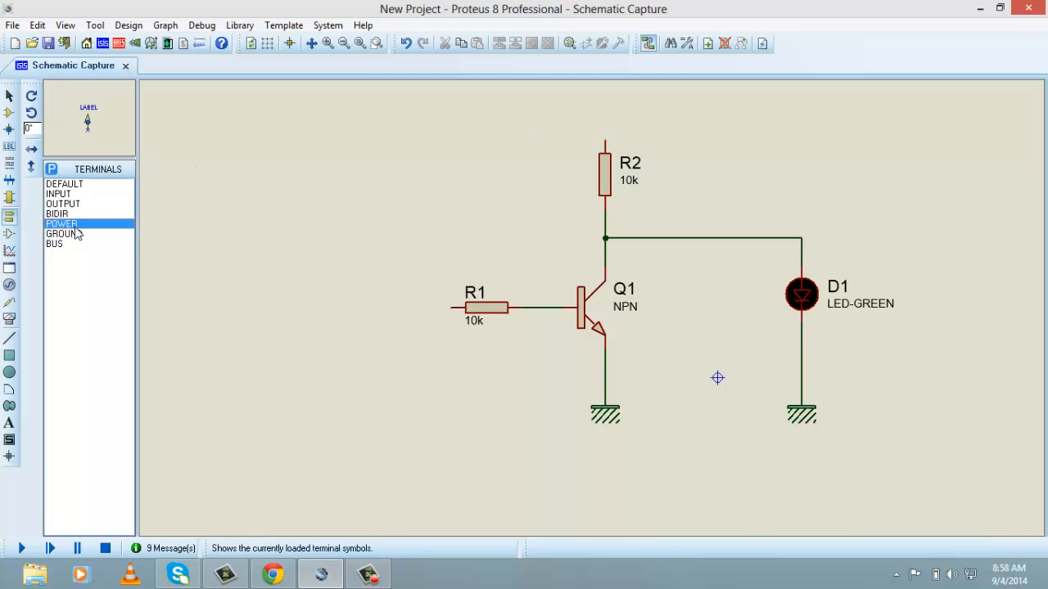
pyautogui.click(607, 114)
pyautogui.click(606, 125)
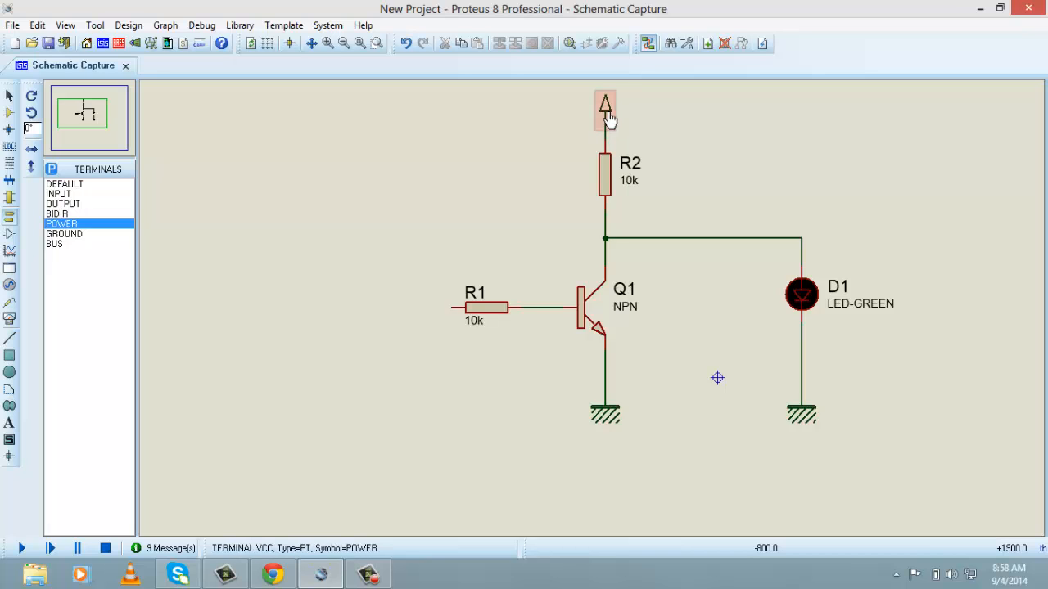
# Label the power terminal above R2 as +12V
pyautogui.doubleClick(607, 119)
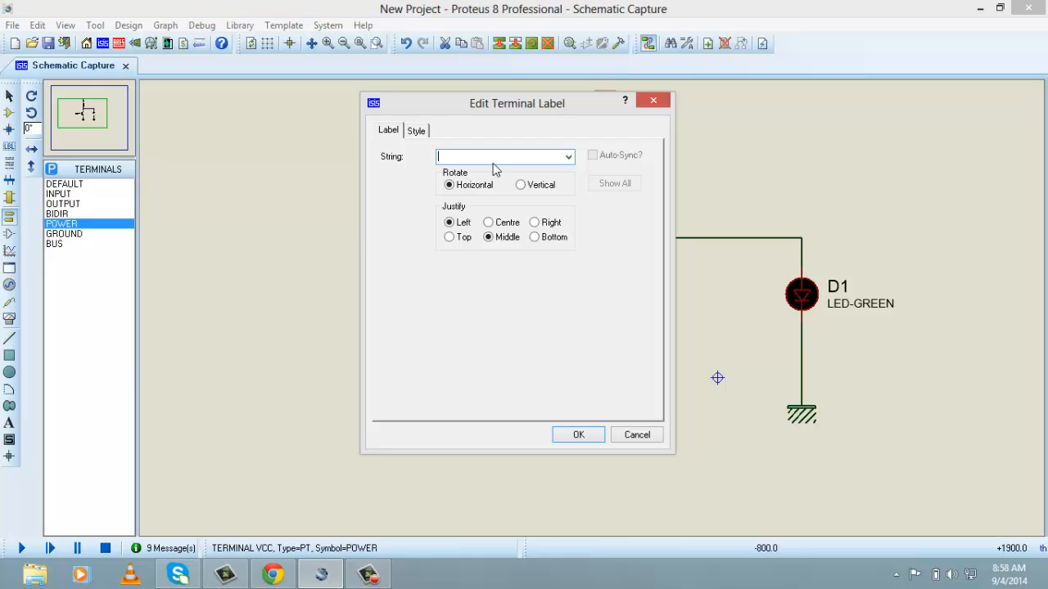
pyautogui.write('+12V')
pyautogui.click(578, 436)
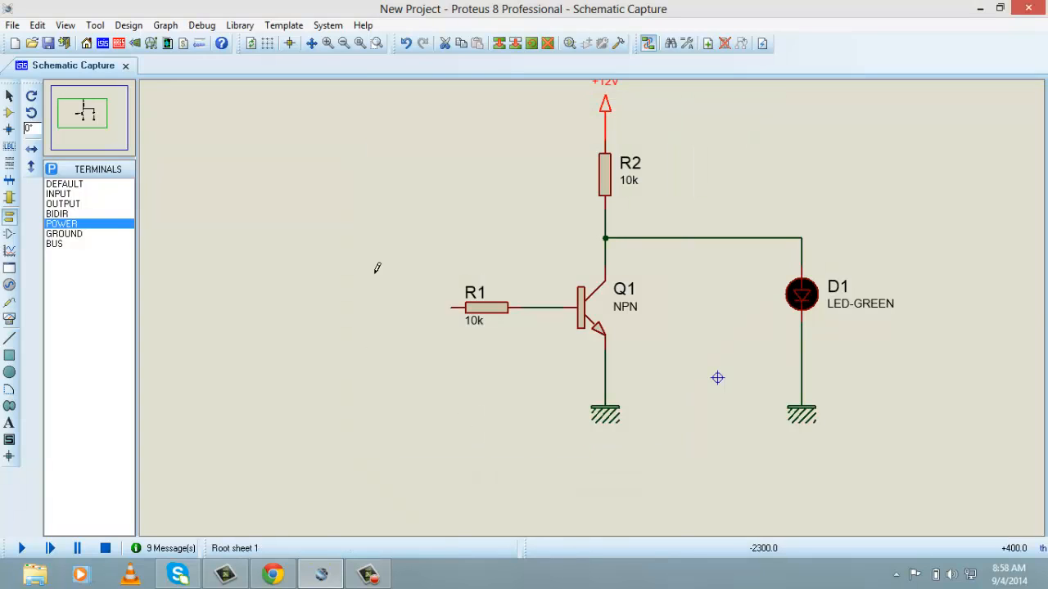
pyautogui.click(82, 113)
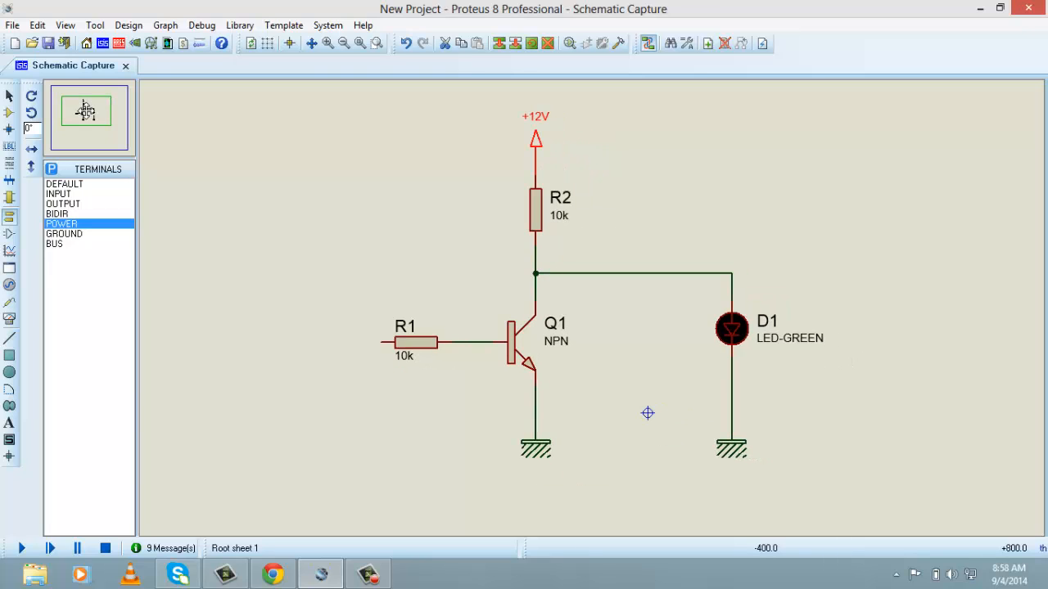
pyautogui.click(308, 168)
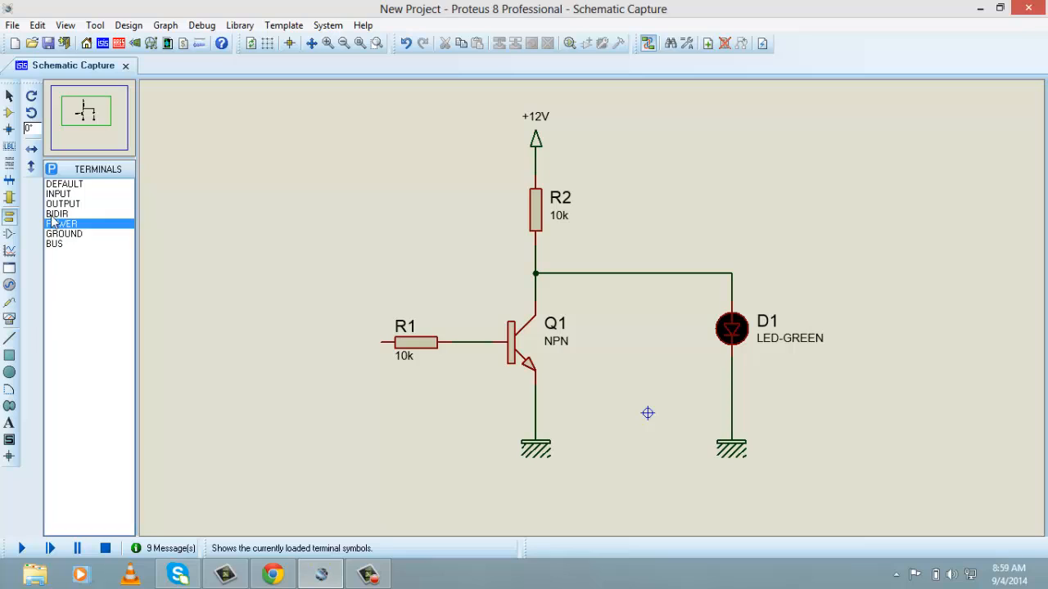
# Try a GENERATOR device in front of R1's free end, and delete it
pyautogui.click(9, 112)
pyautogui.moveTo(75, 251); pyautogui.dragTo(72, 204)
pyautogui.click(57, 253)
pyautogui.moveTo(57, 244); pyautogui.dragTo(72, 213)
pyautogui.click(305, 342)
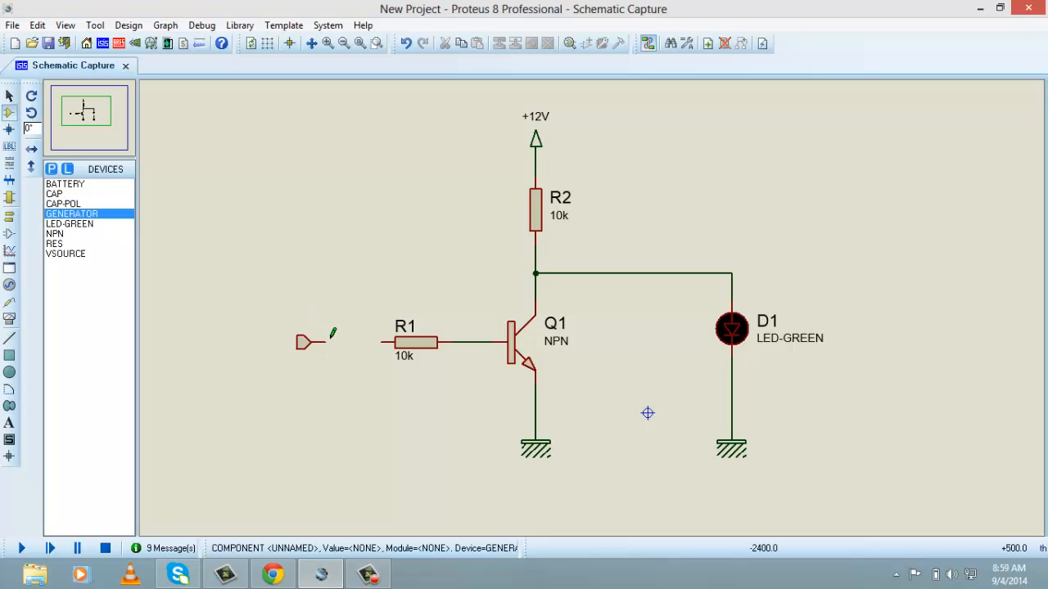
pyautogui.rightClick(299, 347)
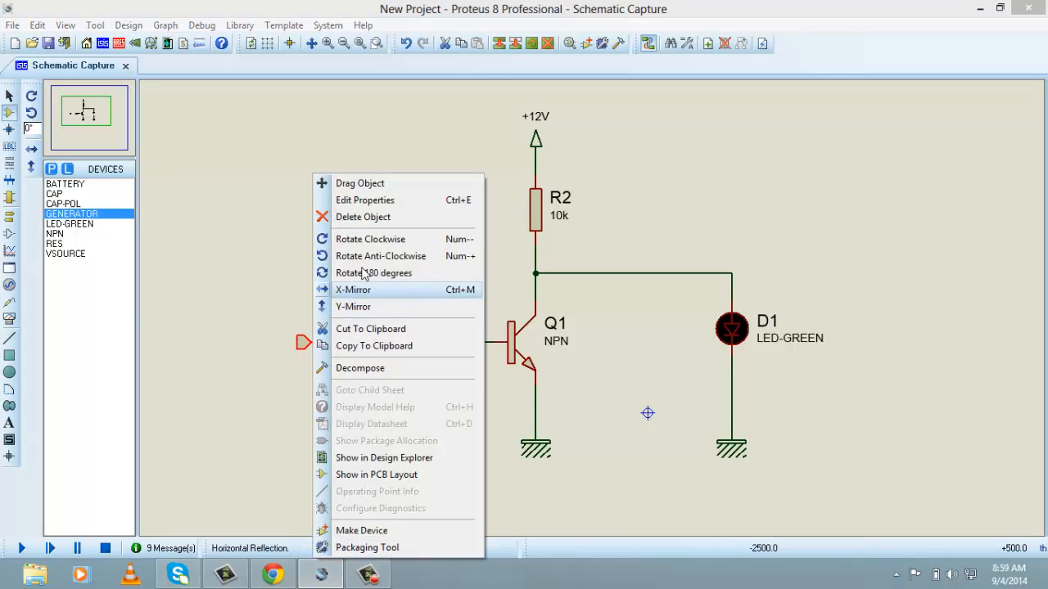
pyautogui.click(369, 216)
# Examine the Simulator Primitives in the device library, previewing parts such as CSOURCE, VPULSE, JKFF and DTFF for a suitable input source
pyautogui.click(52, 170)
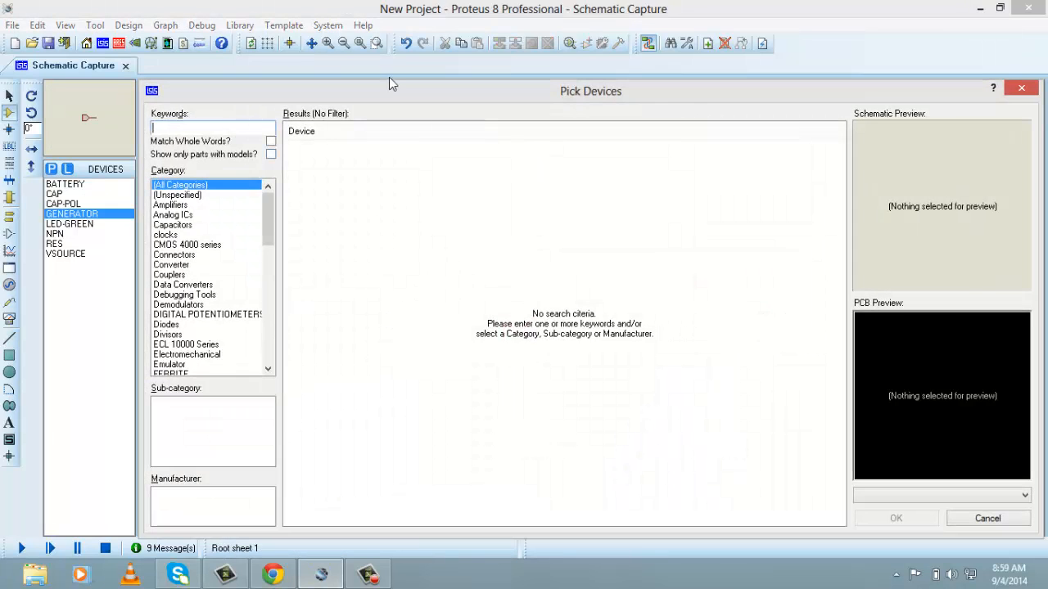
pyautogui.moveTo(285, 208); pyautogui.dragTo(288, 296)
pyautogui.click(225, 244)
pyautogui.click(225, 254)
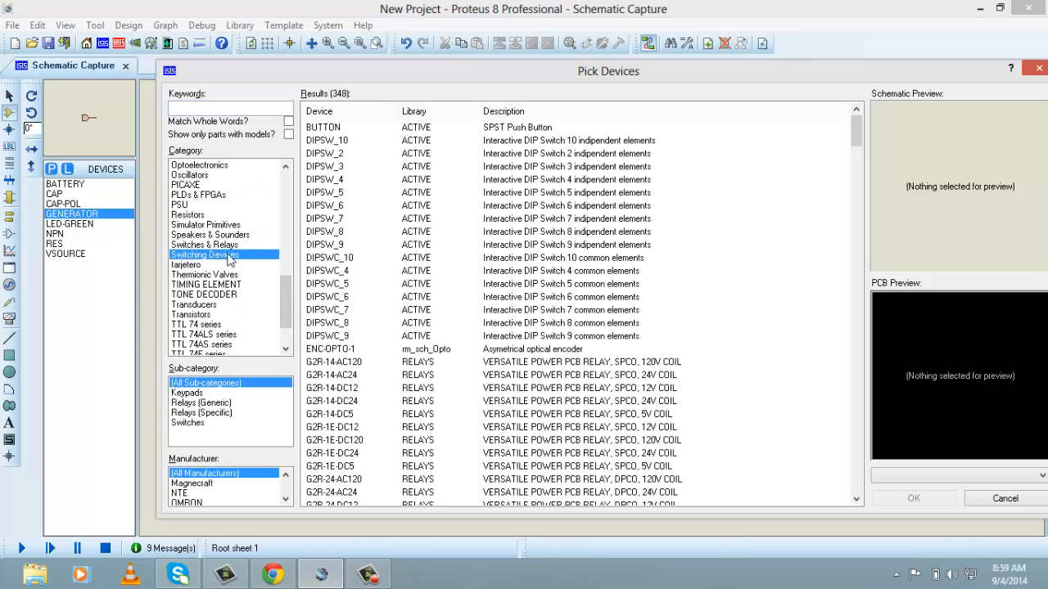
pyautogui.click(221, 227)
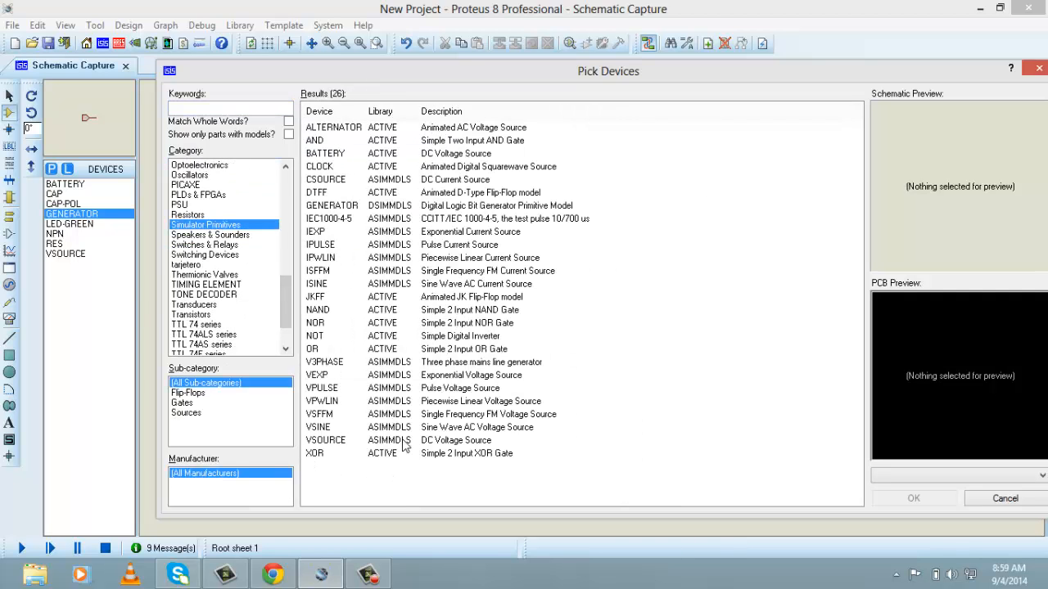
pyautogui.click(403, 442)
pyautogui.click(393, 245)
pyautogui.click(381, 205)
pyautogui.click(416, 168)
pyautogui.click(468, 180)
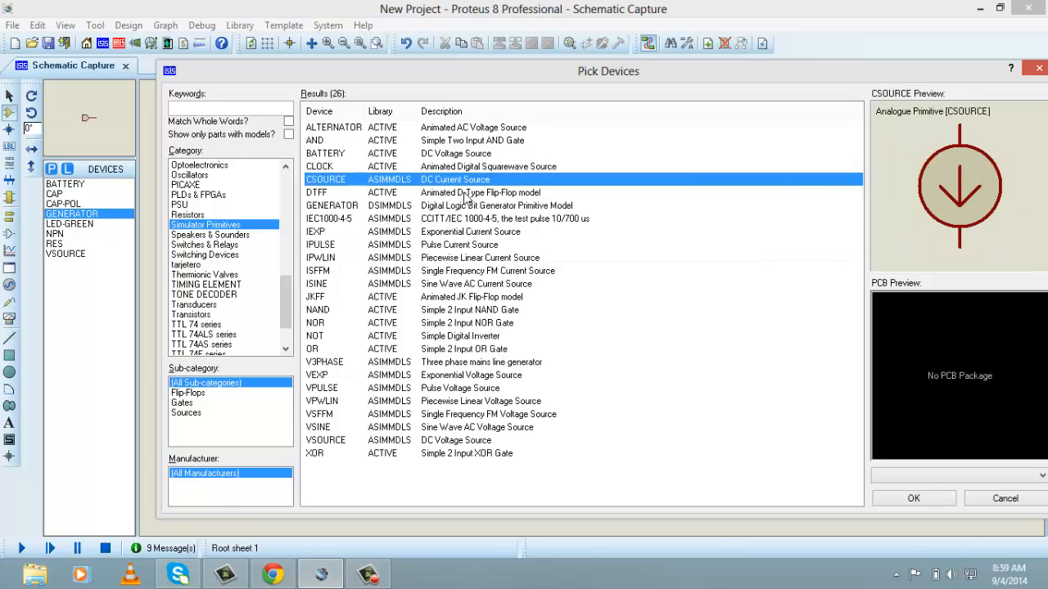
pyautogui.click(464, 244)
pyautogui.click(467, 296)
pyautogui.click(469, 323)
pyautogui.click(468, 362)
pyautogui.click(470, 388)
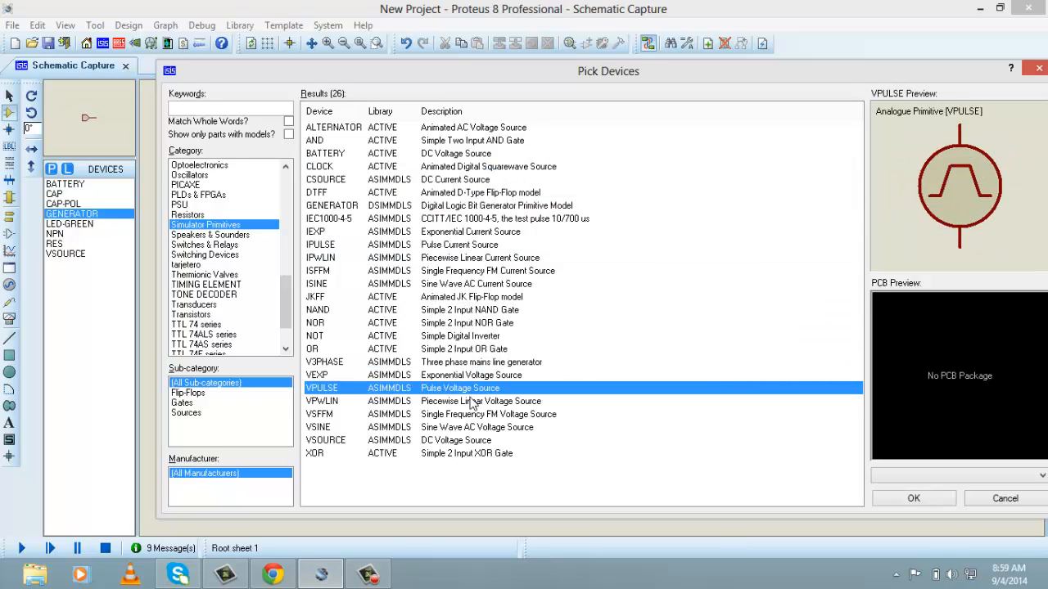
pyautogui.click(472, 402)
pyautogui.click(465, 414)
pyautogui.click(461, 296)
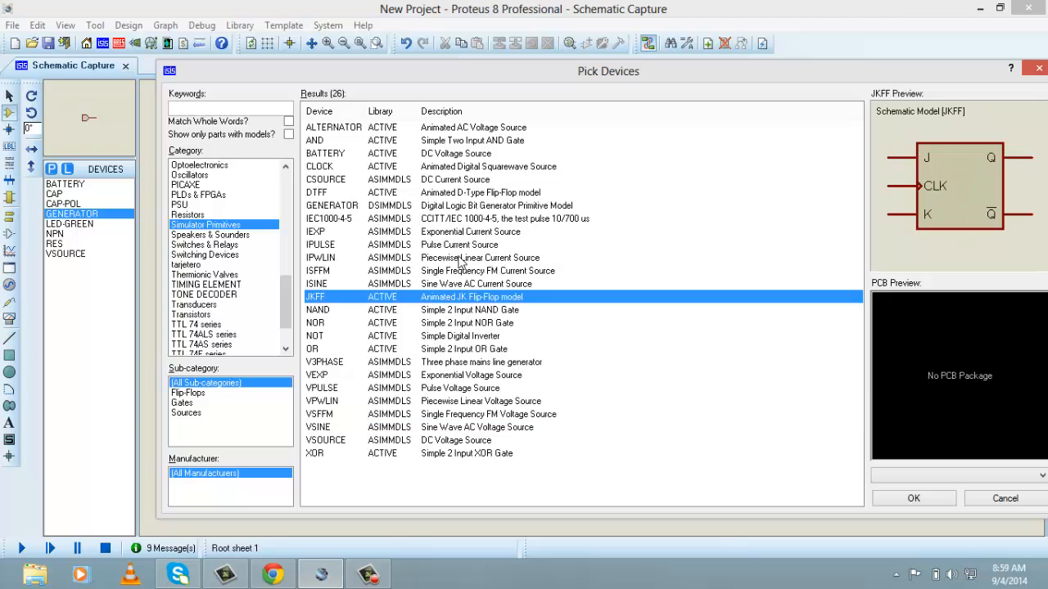
pyautogui.click(460, 258)
pyautogui.click(460, 192)
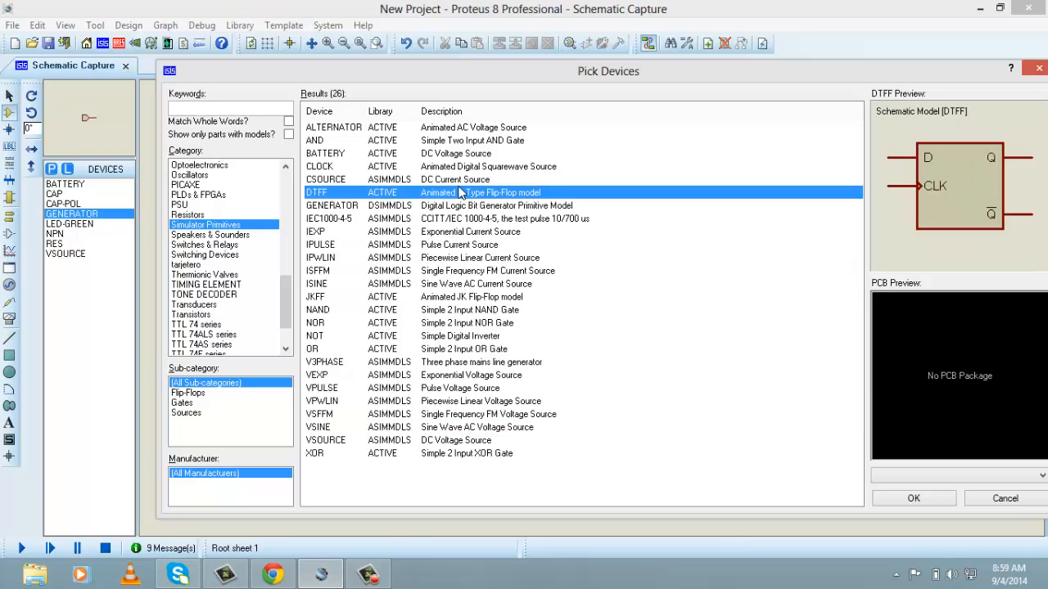
# Look through other device library categories, including Switches & Relays, TONE DECODER and Thermionic Valves, for an input device
pyautogui.click(217, 243)
pyautogui.click(212, 266)
pyautogui.click(208, 295)
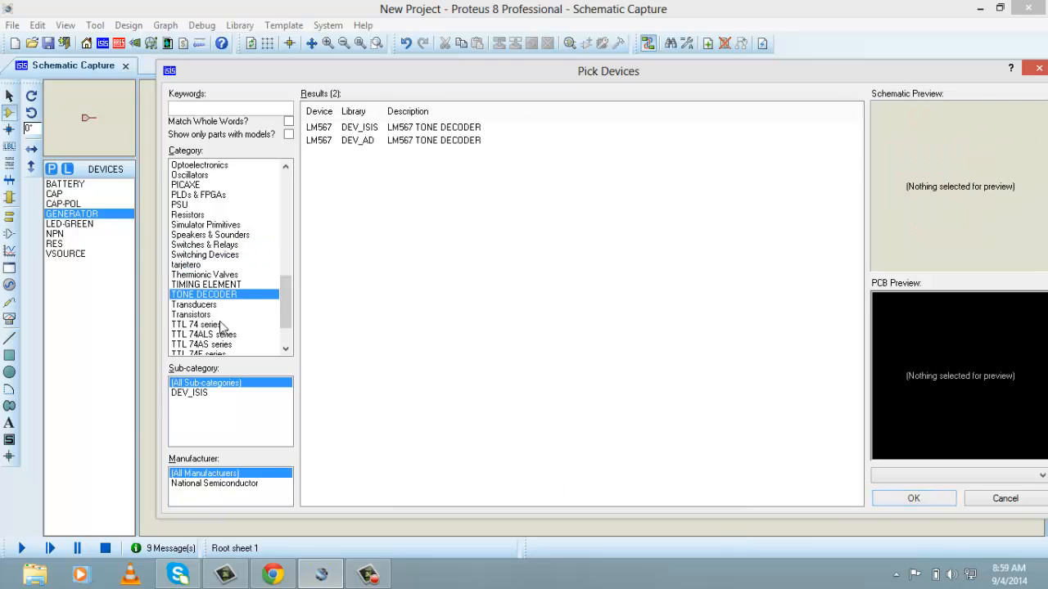
pyautogui.click(218, 335)
pyautogui.click(217, 275)
pyautogui.click(205, 225)
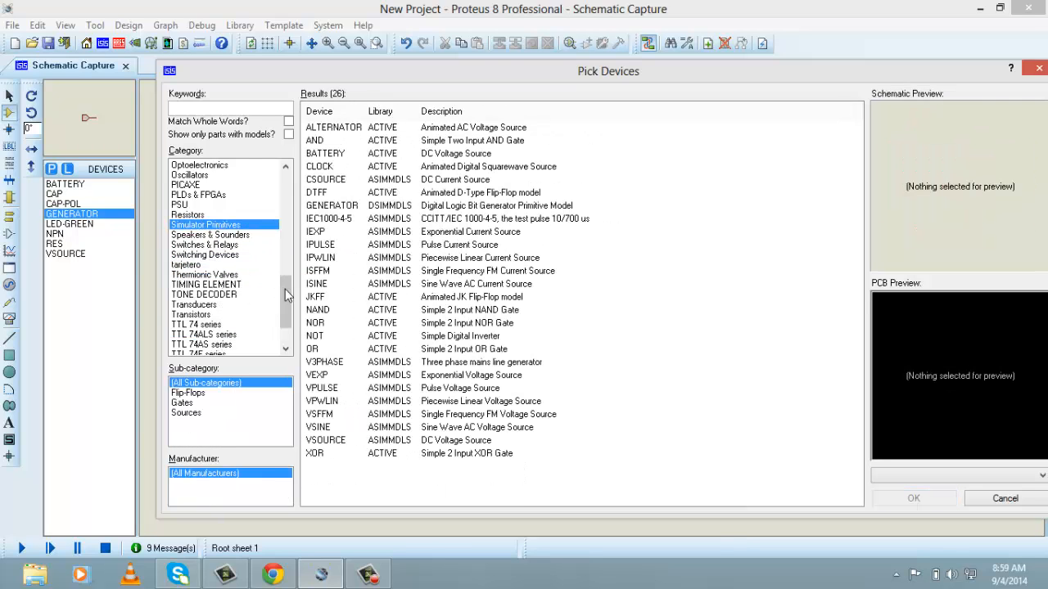
pyautogui.moveTo(287, 298); pyautogui.dragTo(285, 226)
pyautogui.click(198, 243)
pyautogui.click(199, 237)
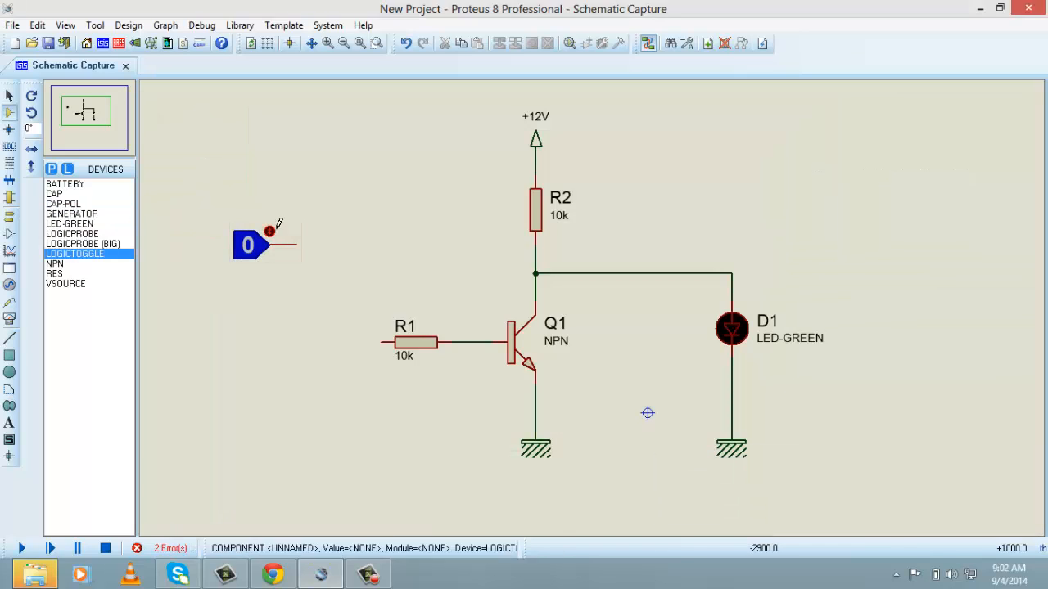
# Search the device library for "logic probe" and preview the LOGICPROBE and LOGICPROBE (BIG) entries without adding any
pyautogui.click(51, 168)
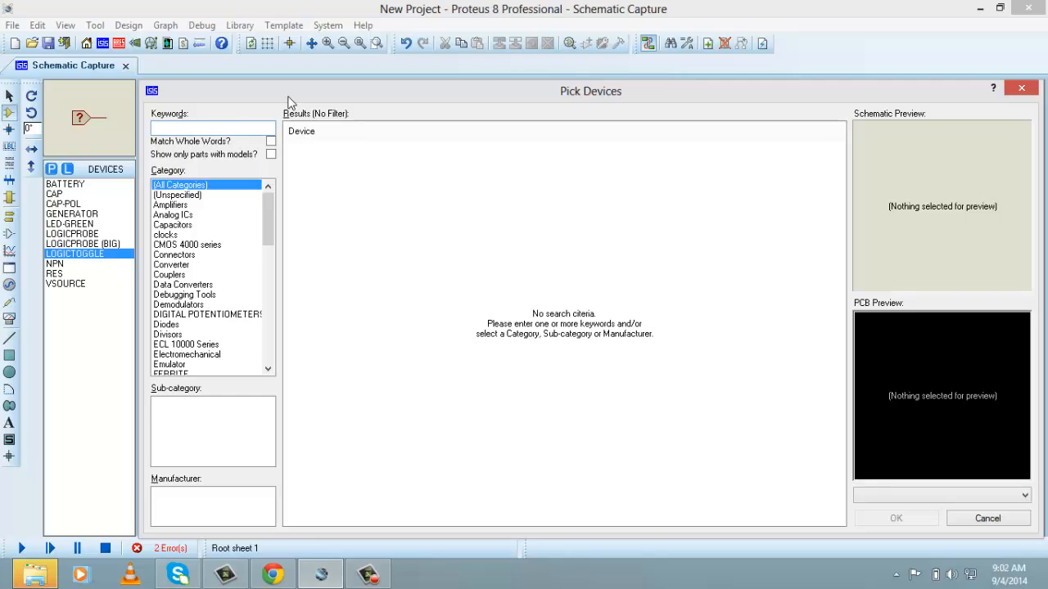
pyautogui.moveTo(290, 89); pyautogui.dragTo(283, 66)
pyautogui.write('l')
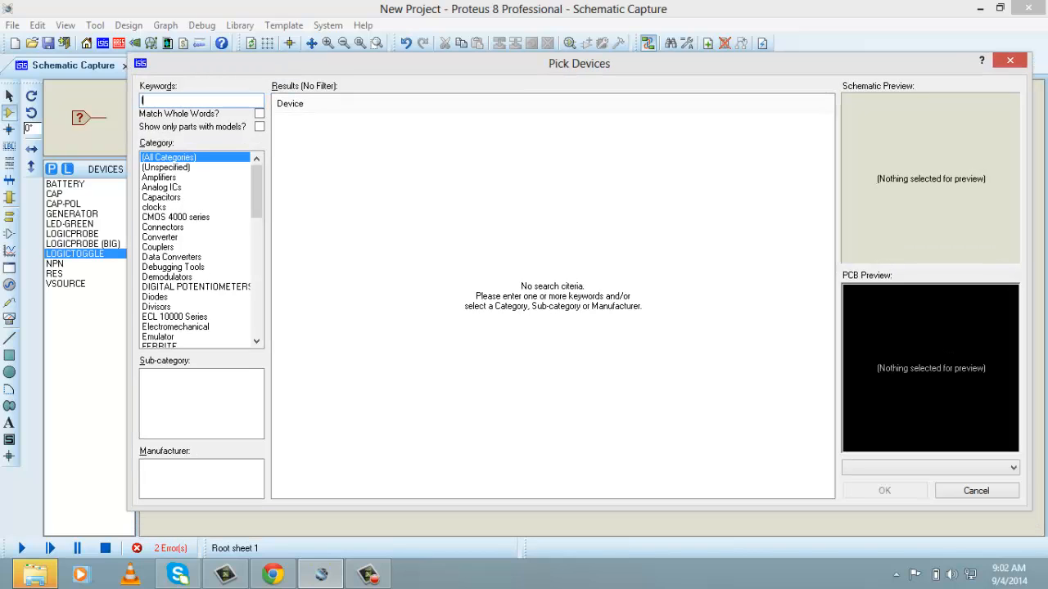
pyautogui.write('oguc ')
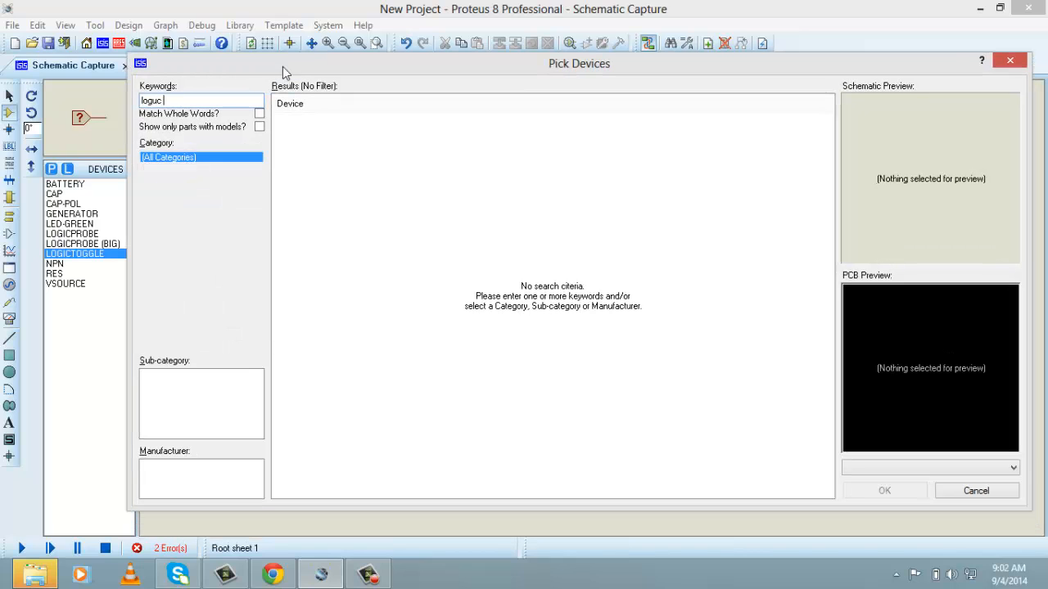
pyautogui.write('probe')
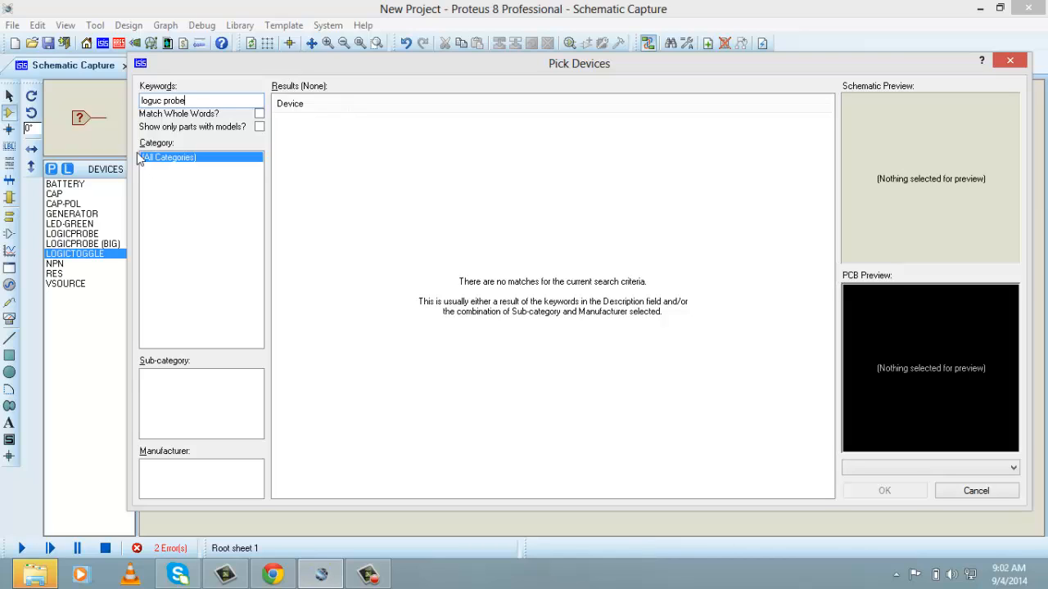
pyautogui.click(161, 100)
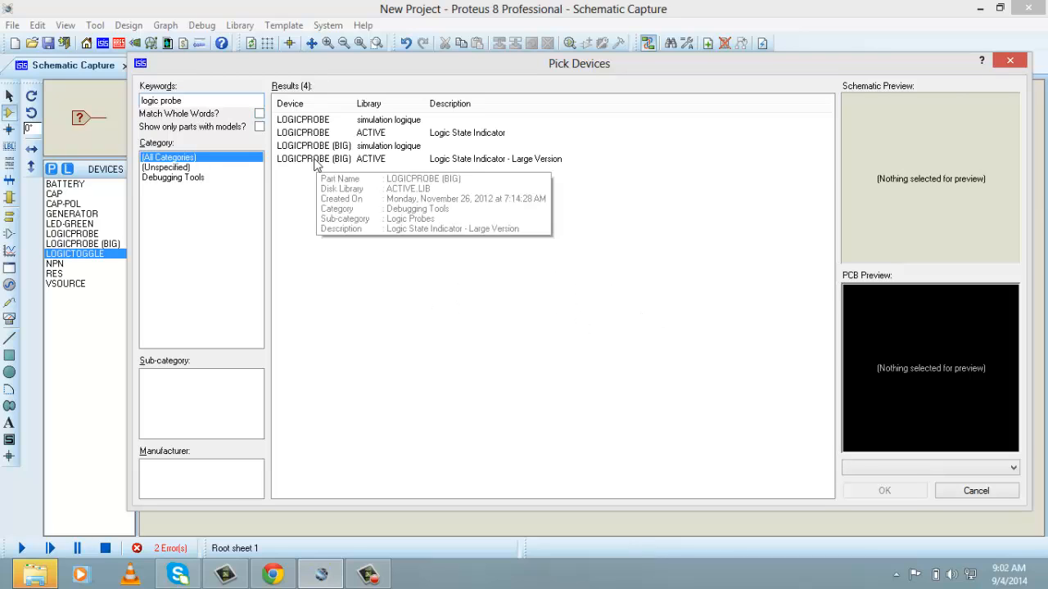
pyautogui.click(316, 161)
pyautogui.click(348, 147)
pyautogui.click(360, 133)
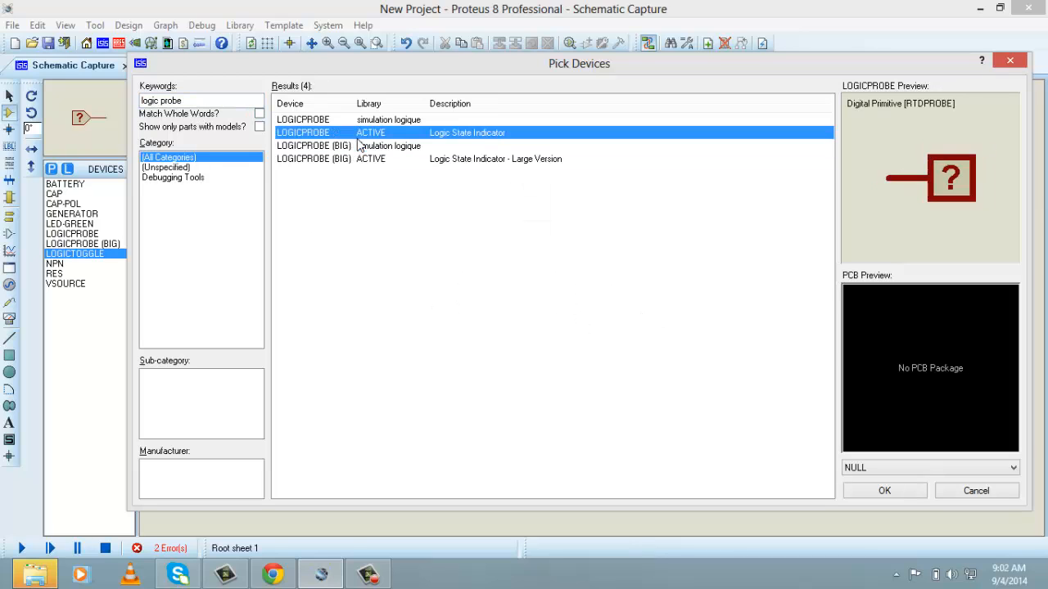
pyautogui.click(361, 121)
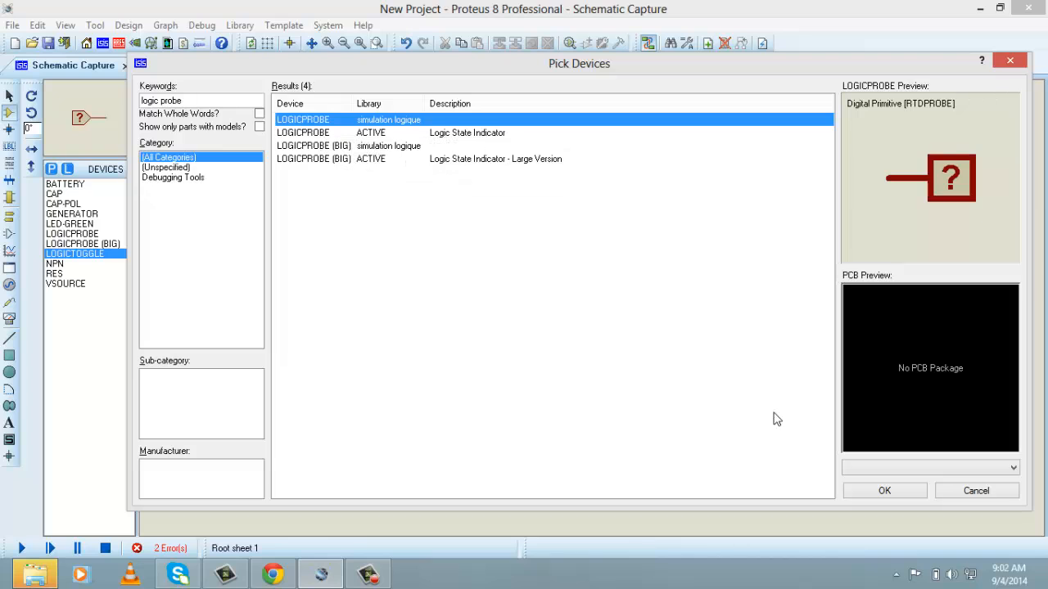
pyautogui.click(992, 490)
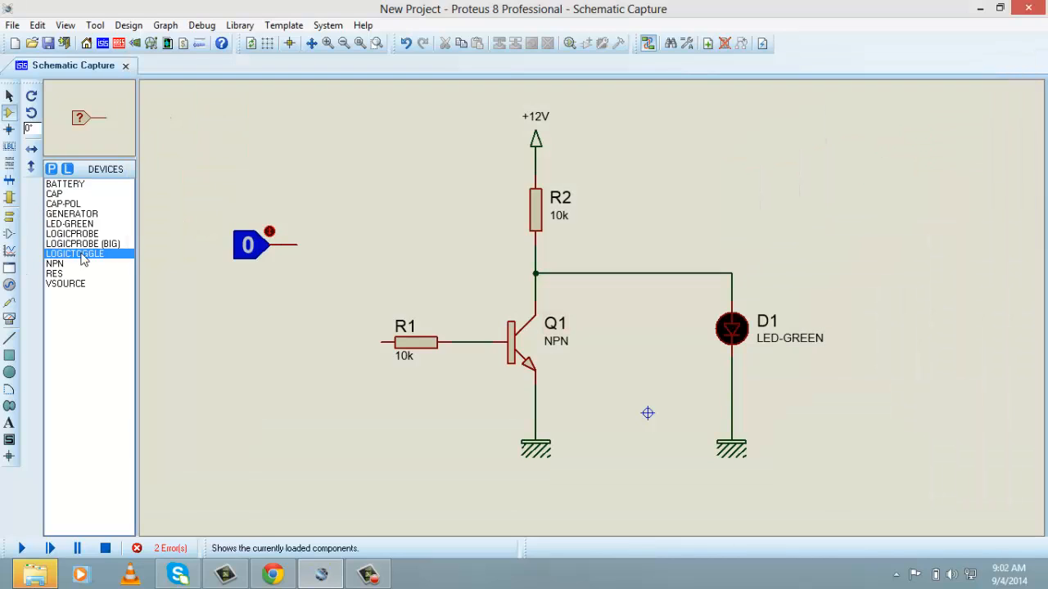
# Wire the LOGICTOGGLE output to R1's free end and move the toggle in line with R1
pyautogui.click(252, 247)
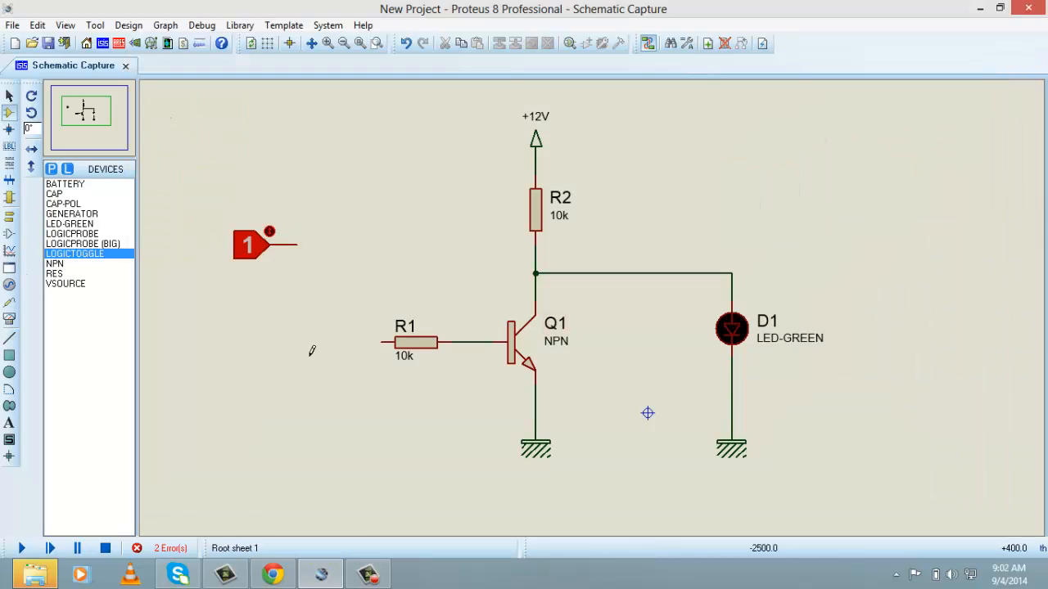
pyautogui.click(296, 244)
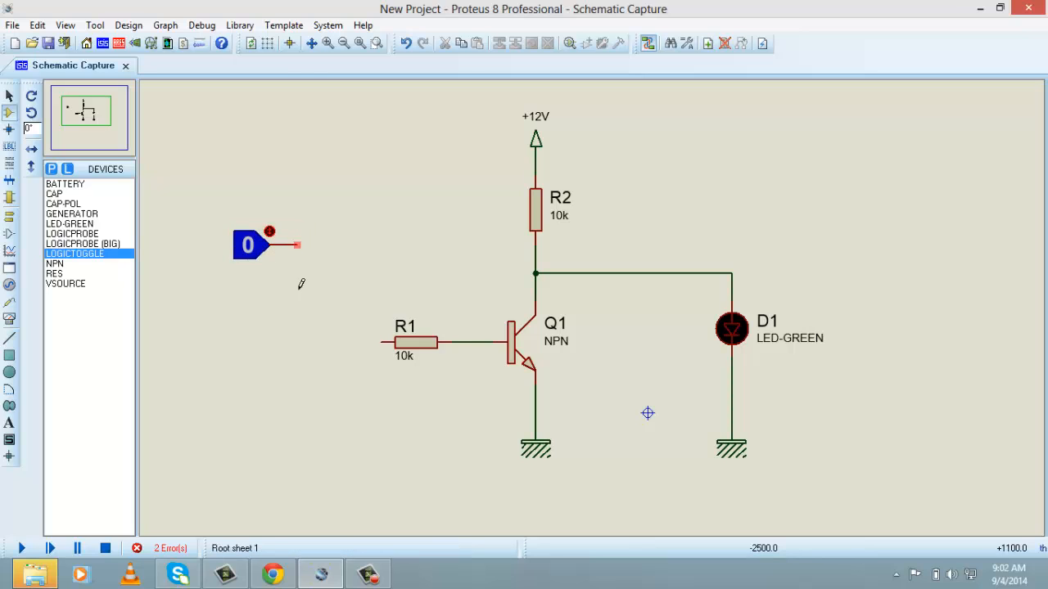
pyautogui.click(378, 341)
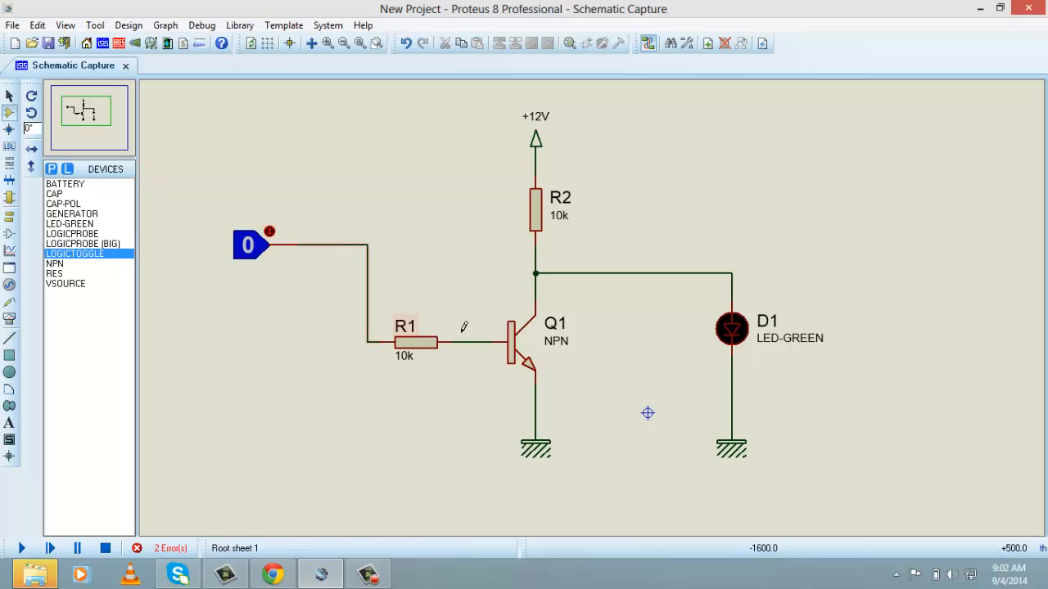
pyautogui.rightClick(270, 246)
pyautogui.click(324, 127)
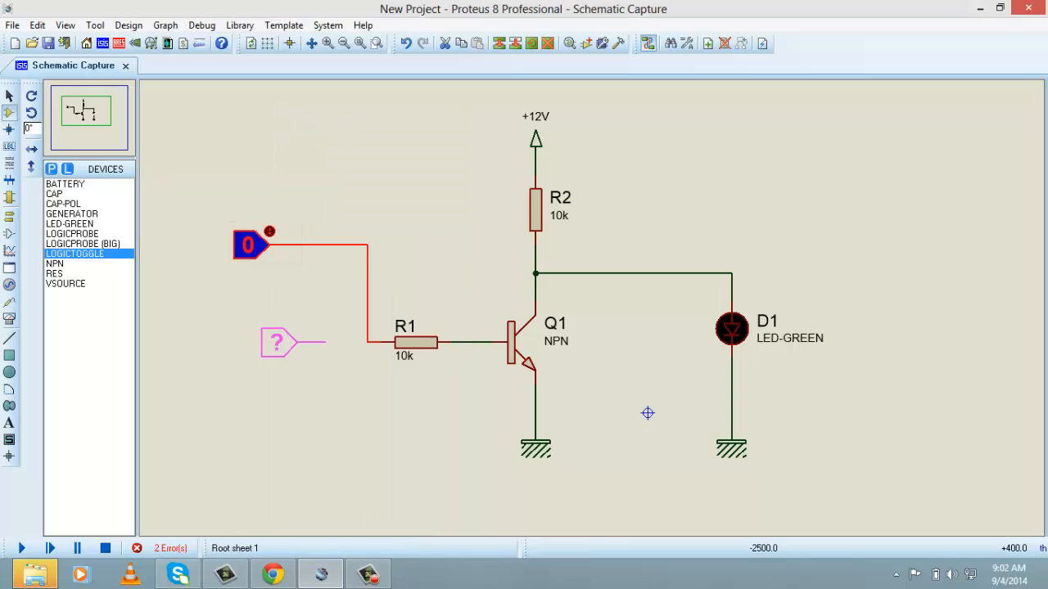
pyautogui.click(307, 342)
# Run the simulation and switch the logic toggle between 1 and 0 twice to test the LED's response
pyautogui.click(21, 548)
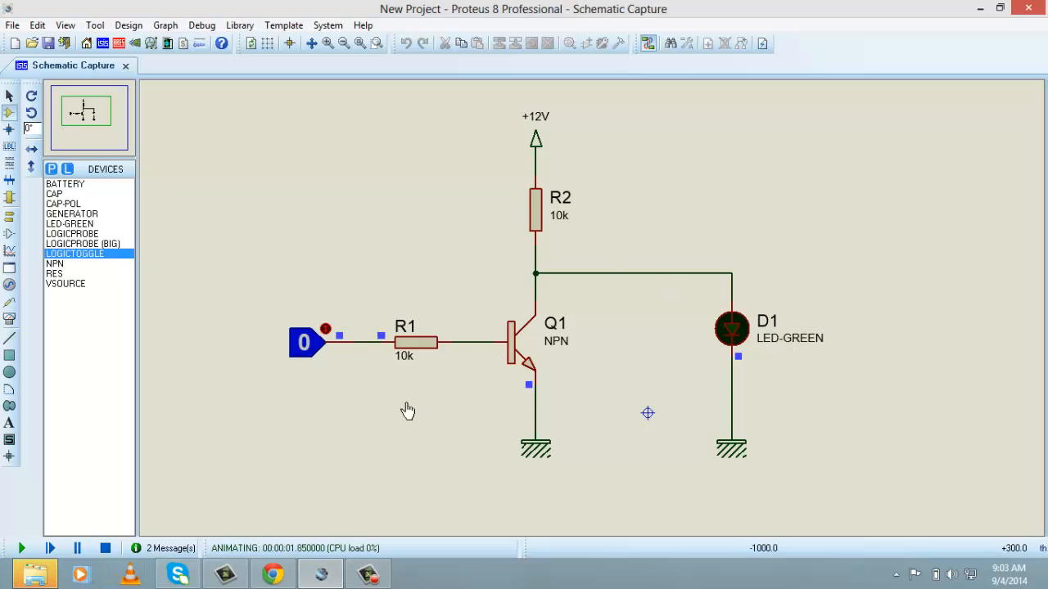
pyautogui.click(326, 327)
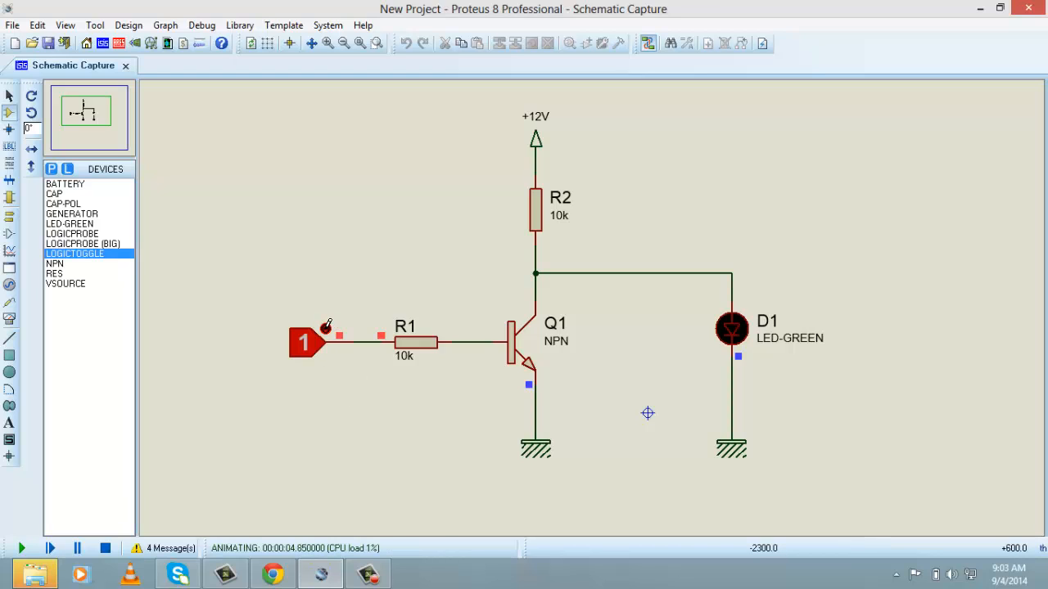
pyautogui.click(326, 326)
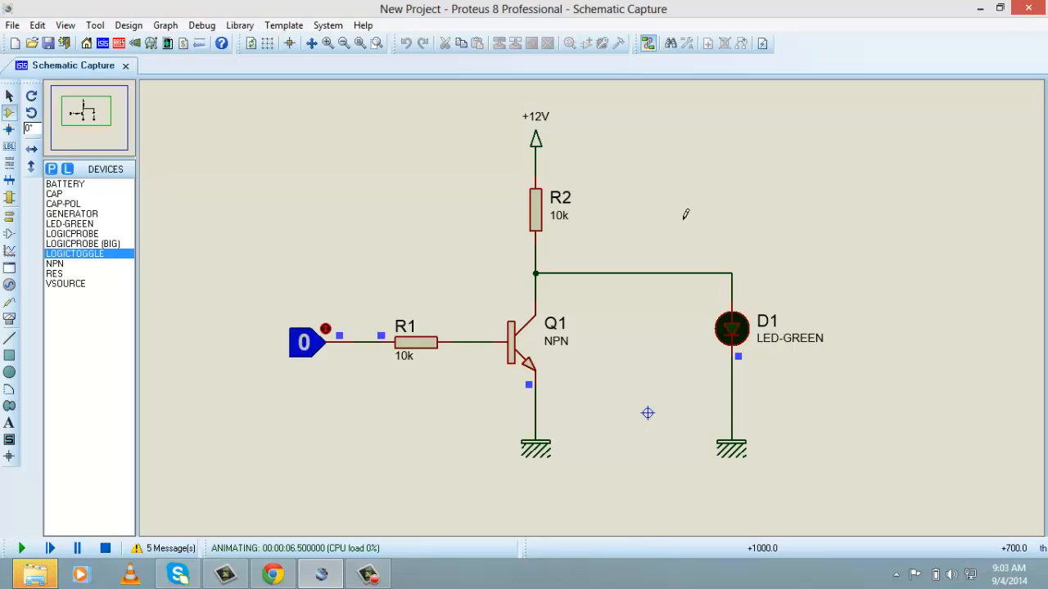
pyautogui.click(325, 328)
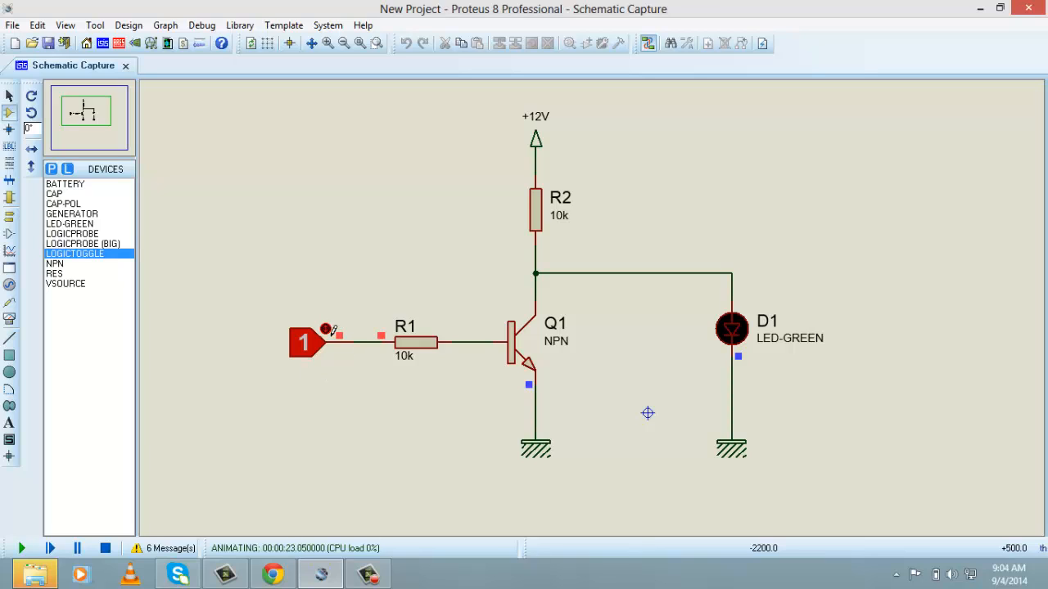
pyautogui.click(325, 327)
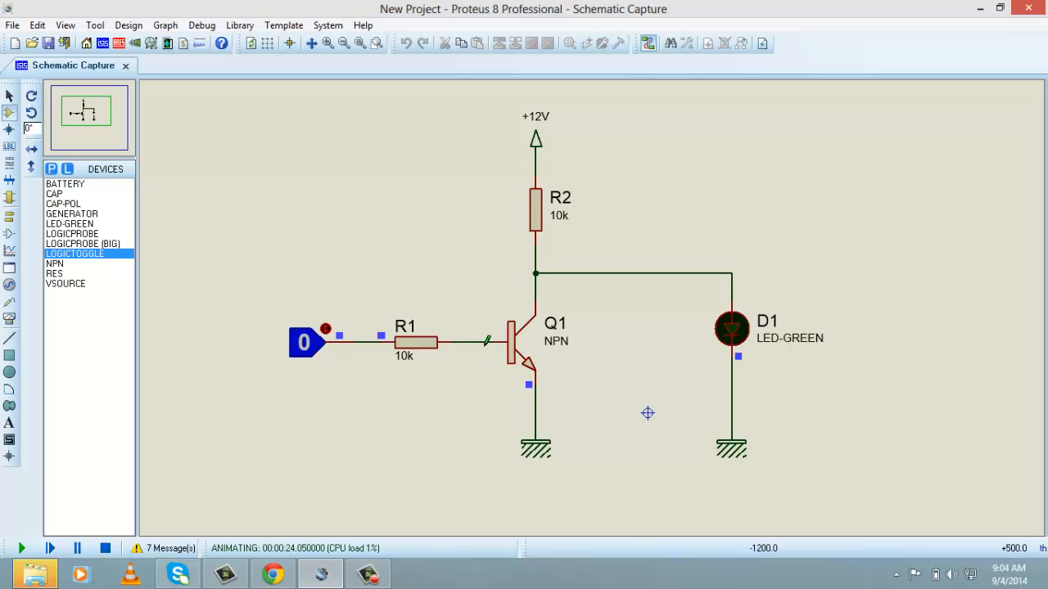